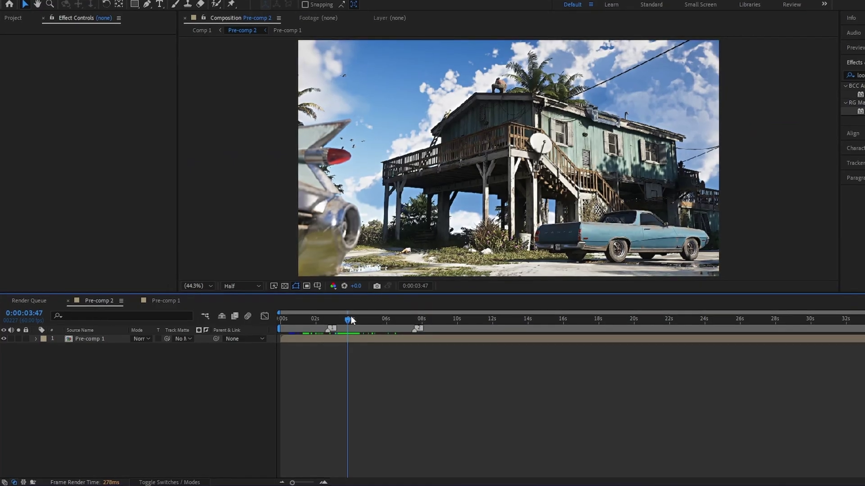
- Create a new adjustment layer above Pre-comp 1 in the Pre-comp 2 composition
{"action": "left_click_drag", "start_coordinate": [347, 321], "coordinate": [366, 325]}
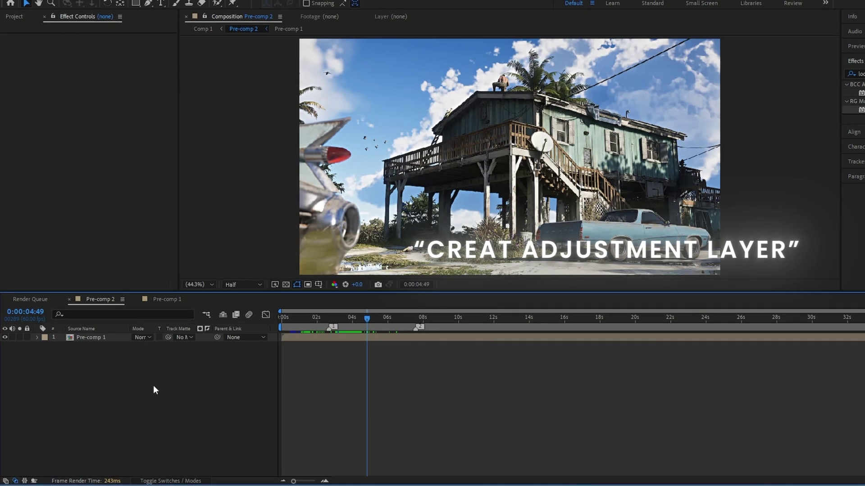
{"action": "right_click", "coordinate": [164, 383]}
{"action": "mouse_move", "coordinate": [212, 261]}
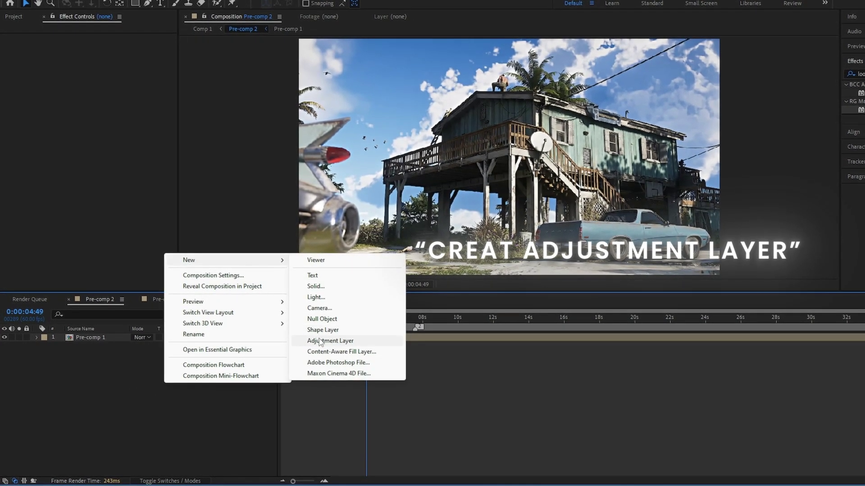
{"action": "left_click", "coordinate": [321, 341]}
- Search the effects for "look" and apply the Magic Bullet Looks effect to the adjustment layer
{"action": "left_click", "coordinate": [861, 75]}
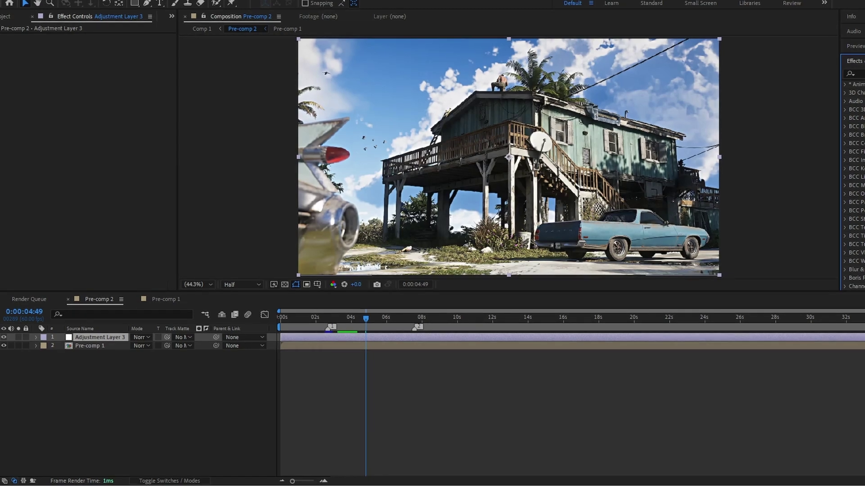
{"action": "left_click", "coordinate": [861, 75]}
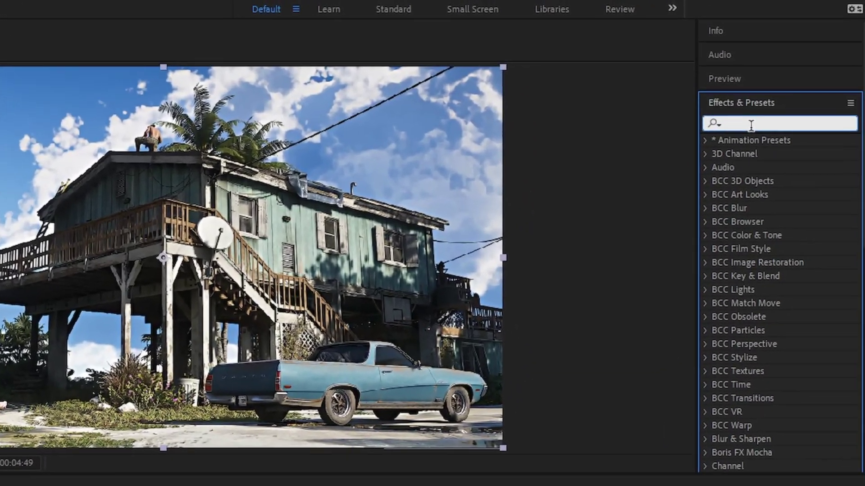
{"action": "type", "text": "look"}
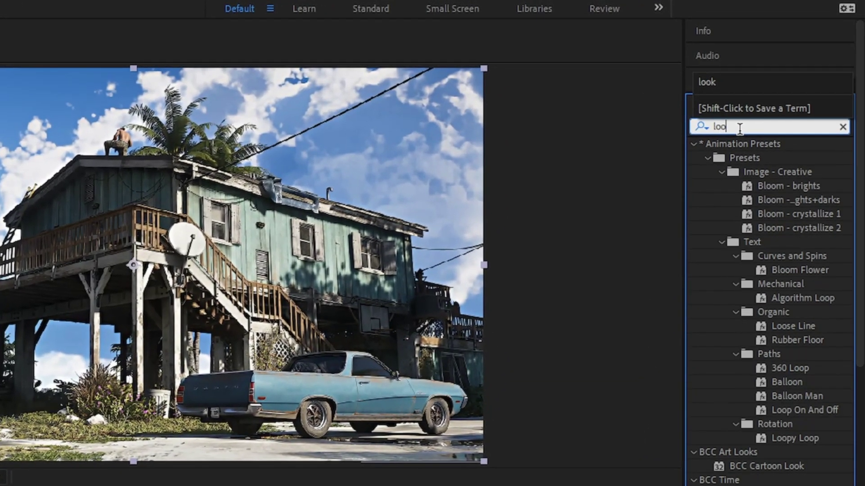
{"action": "left_click_drag", "start_coordinate": [755, 186], "coordinate": [372, 359]}
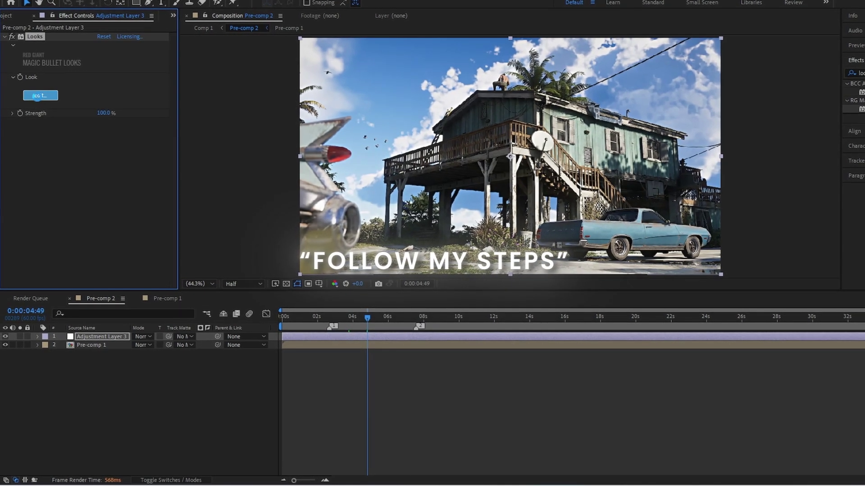
- Open the Looks effect for editing and add a Grad Exposure tool between Input and Output
{"action": "left_click", "coordinate": [38, 96]}
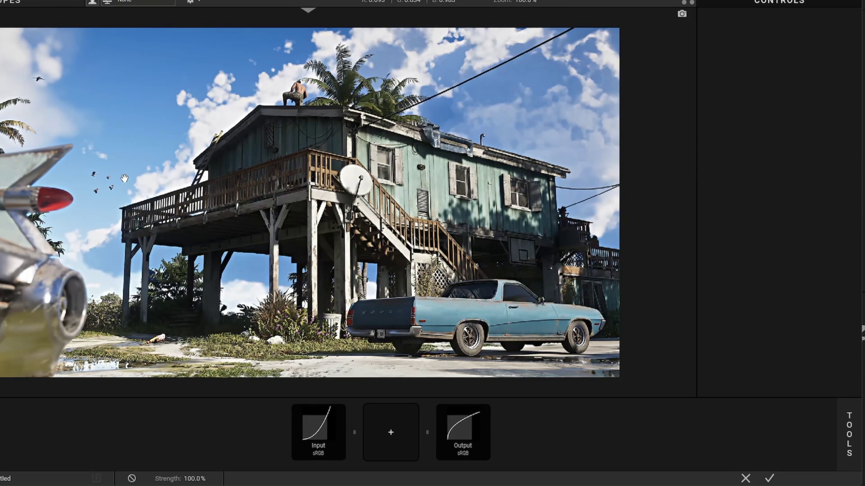
{"action": "left_click", "coordinate": [845, 426]}
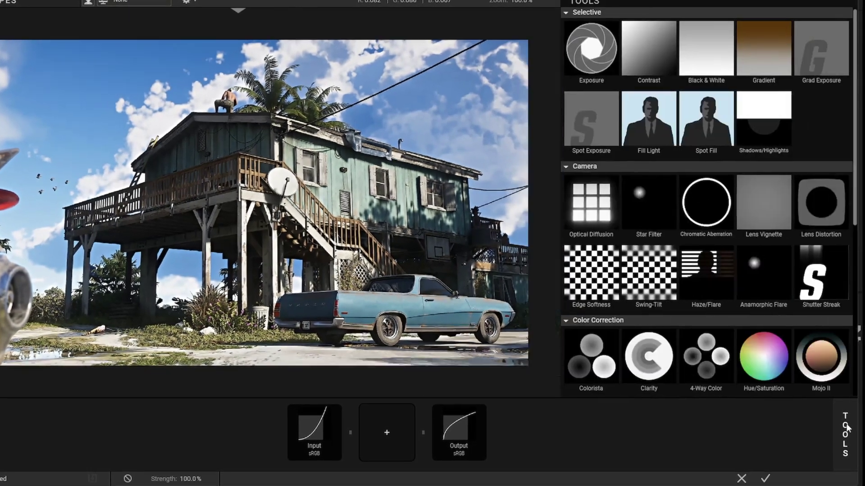
{"action": "left_click", "coordinate": [841, 72]}
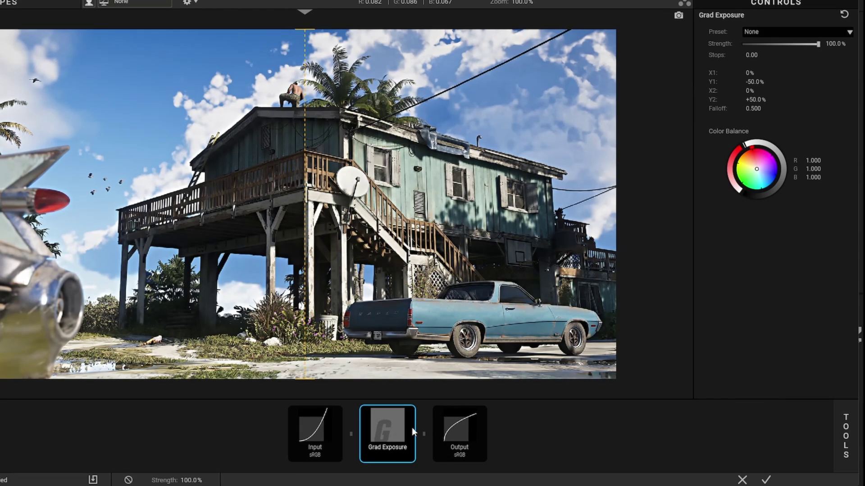
- Set the Grad Exposure's stops to 0.5, X1 to 0.1% and Y1 to -54.5%
{"action": "double_click", "coordinate": [753, 53]}
{"action": "type", "text": "0.5"}
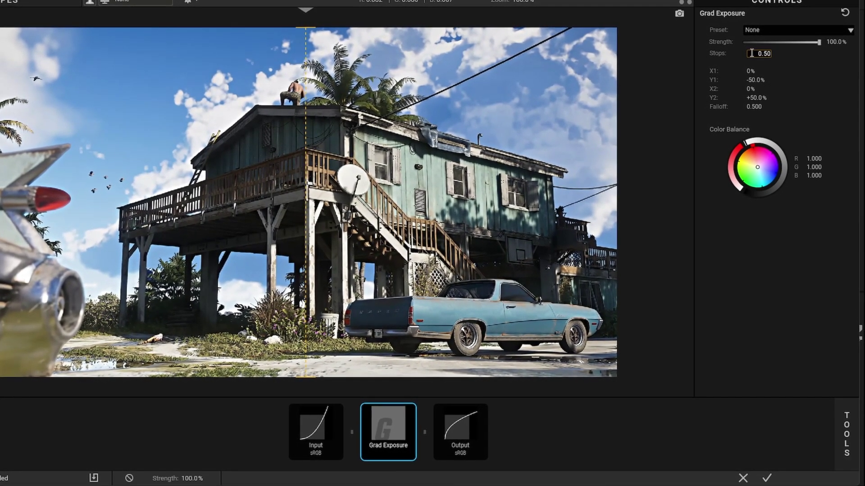
{"action": "key", "text": "Return"}
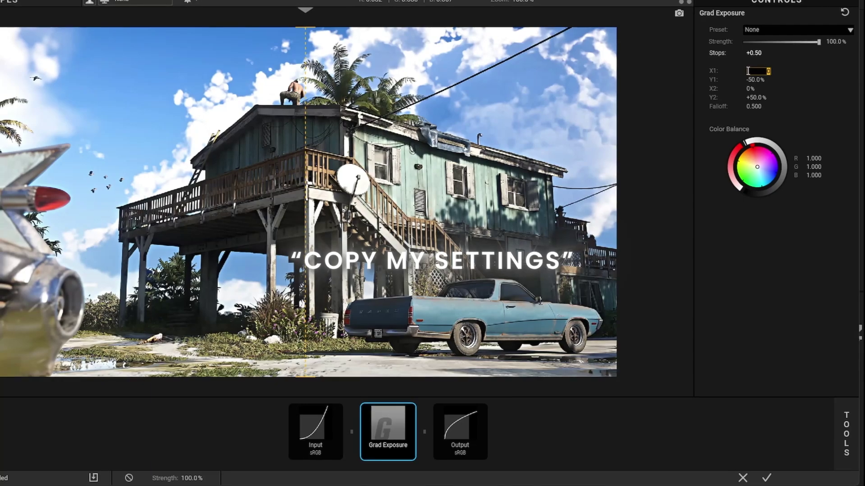
{"action": "type", "text": "0.1"}
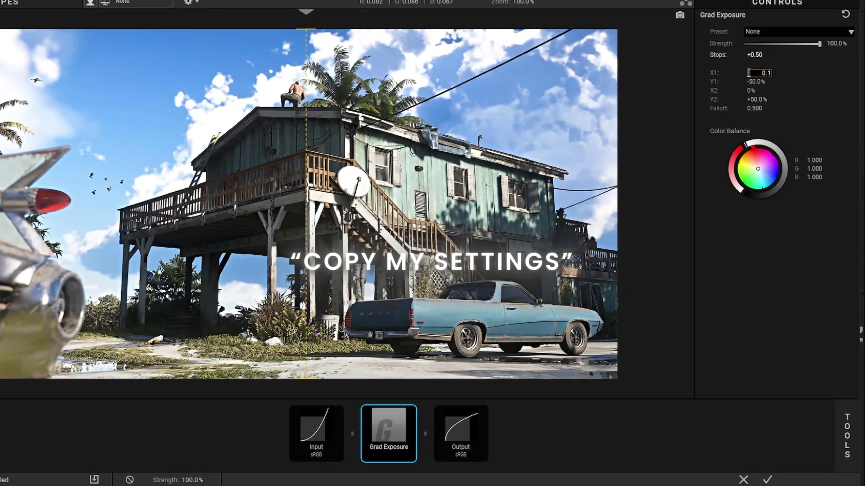
{"action": "left_click", "coordinate": [751, 82]}
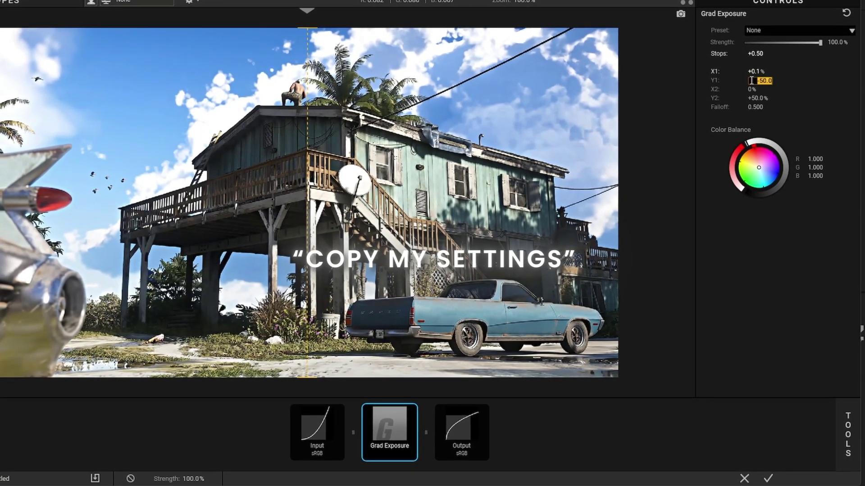
{"action": "type", "text": "-"}
{"action": "type", "text": "-54."}
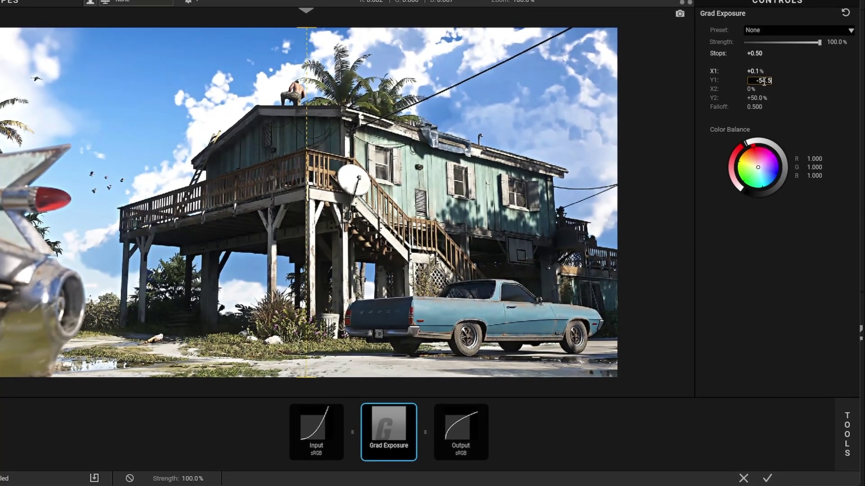
- Set the Grad Exposure's X2 to -0.2% and Y2 to -37.6%
{"action": "left_click", "coordinate": [749, 89]}
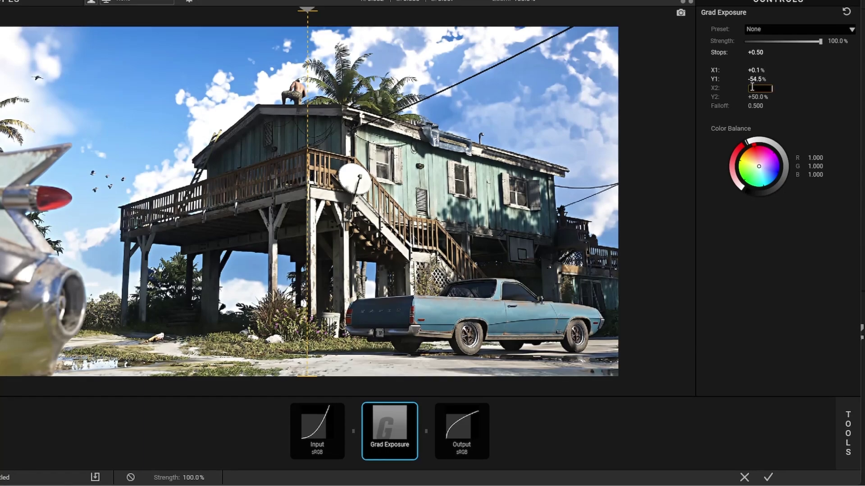
{"action": "type", "text": "-0.2"}
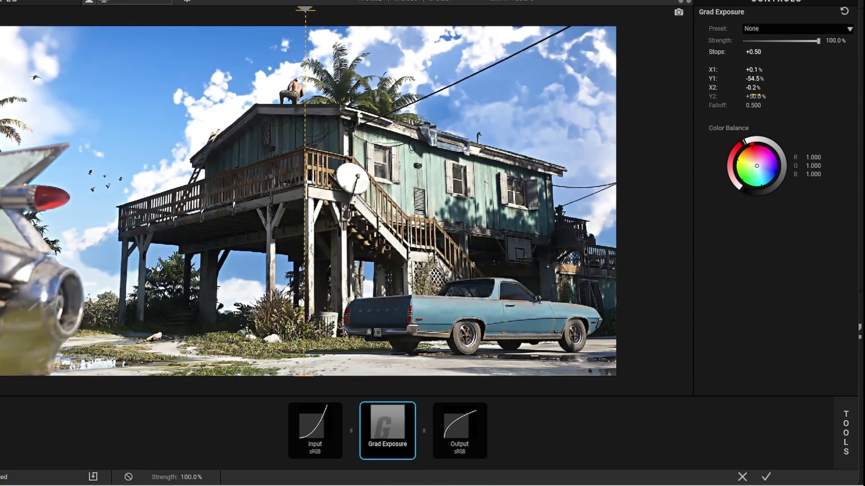
{"action": "left_click", "coordinate": [755, 95]}
{"action": "type", "text": "-3"}
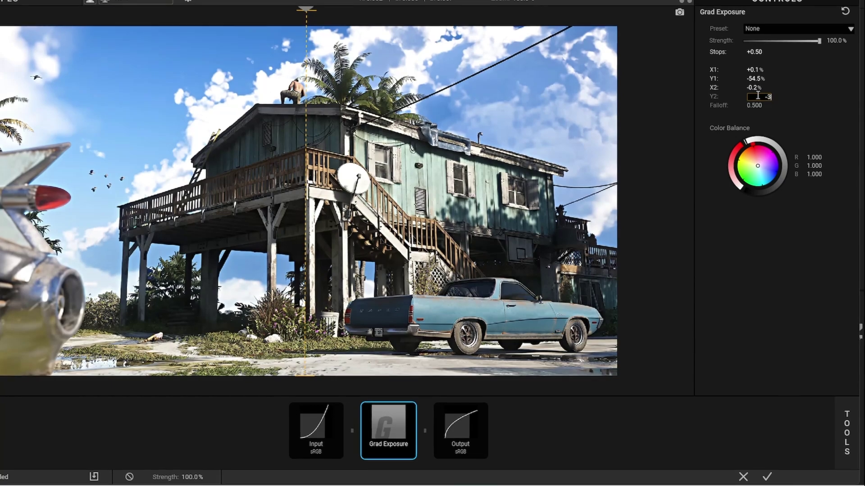
{"action": "type", "text": "7"}
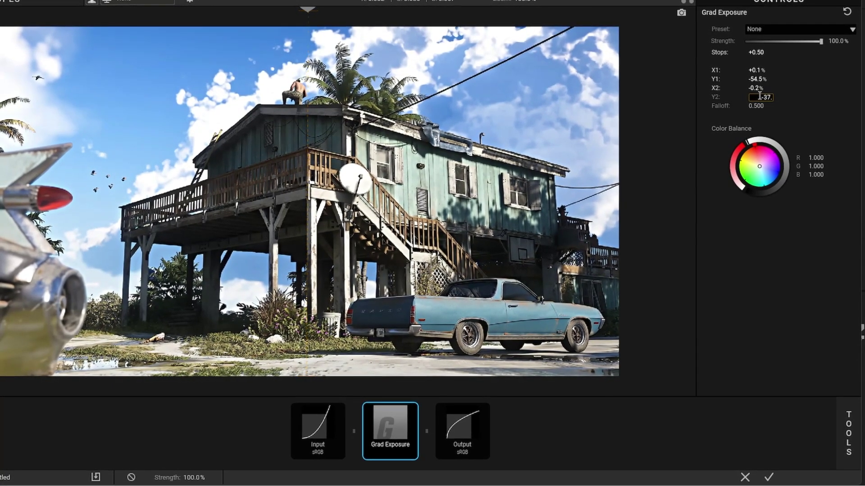
{"action": "type", "text": ".6"}
{"action": "key", "text": "Return"}
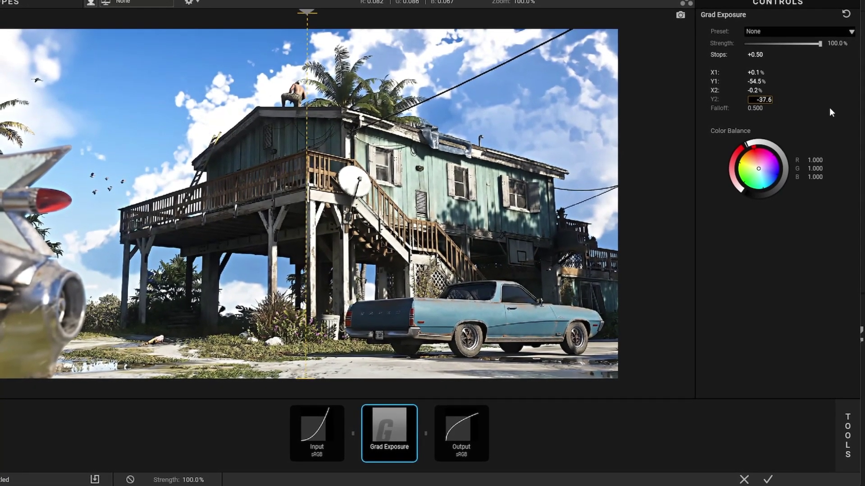
- Add a Color Blend tool after the Grad Exposure and set its strength to 20%
{"action": "left_click", "coordinate": [840, 420]}
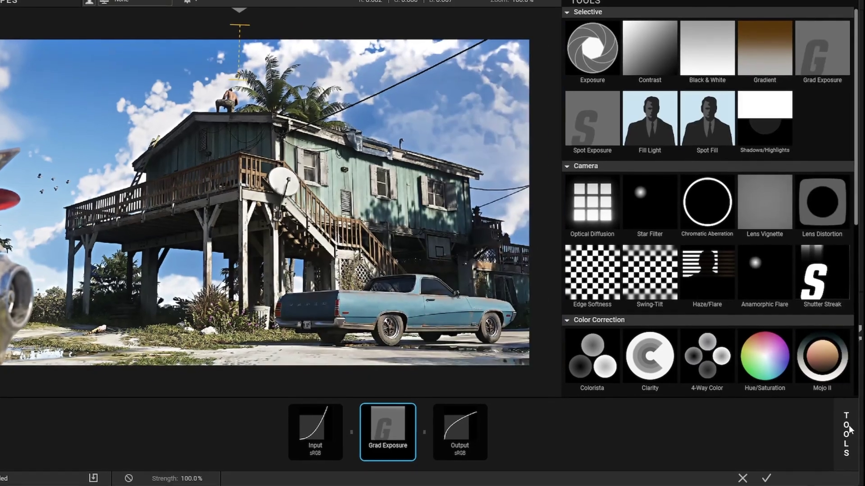
{"action": "scroll", "coordinate": [858, 184], "scroll_direction": "down", "scroll_amount": 4}
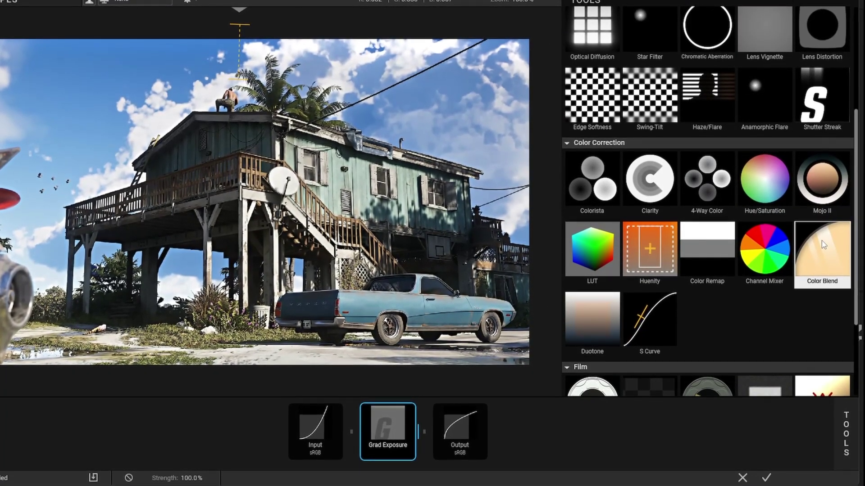
{"action": "double_click", "coordinate": [824, 245]}
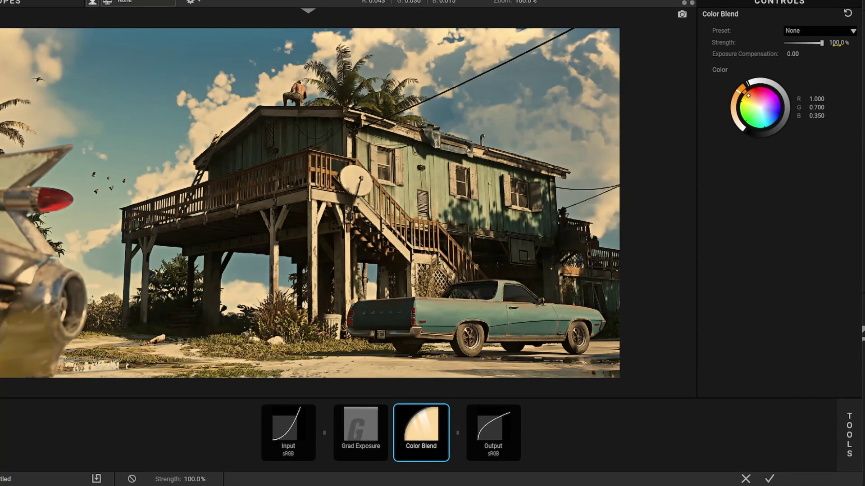
{"action": "left_click", "coordinate": [837, 43]}
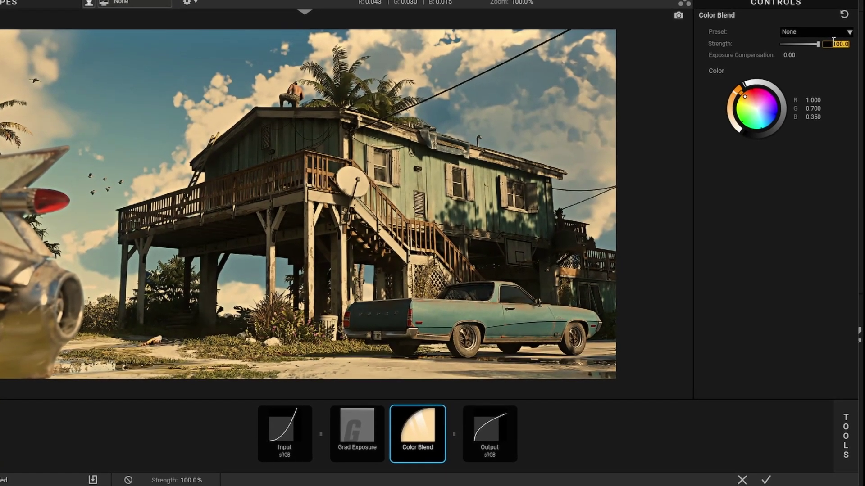
{"action": "type", "text": "20"}
{"action": "key", "text": "Return"}
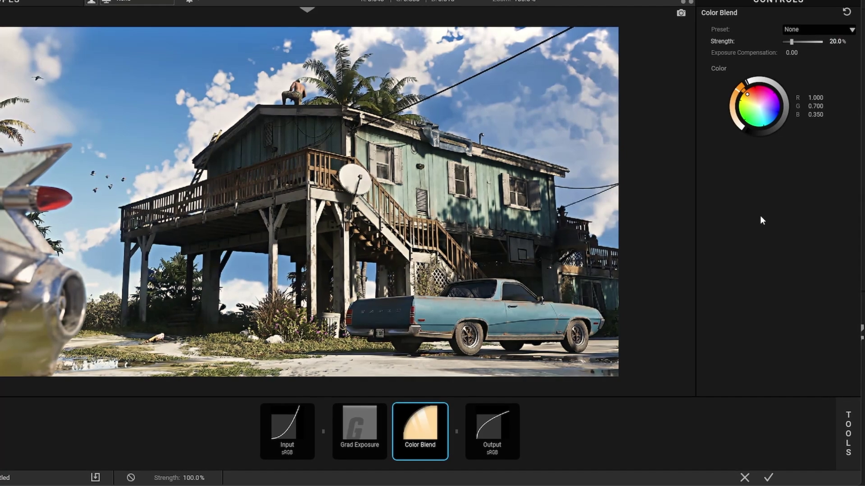
- Add a second Grad Exposure tool to the chain between Color Blend and Output
{"action": "left_click", "coordinate": [848, 429]}
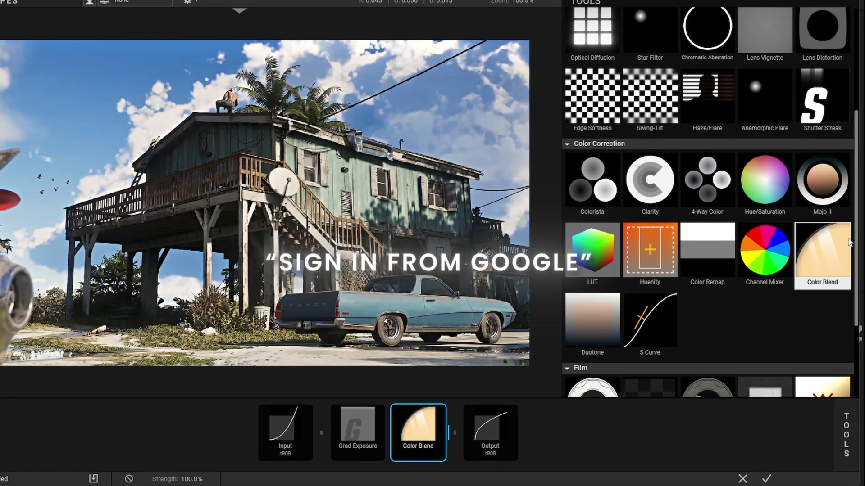
{"action": "left_click_drag", "start_coordinate": [858, 208], "coordinate": [858, 83]}
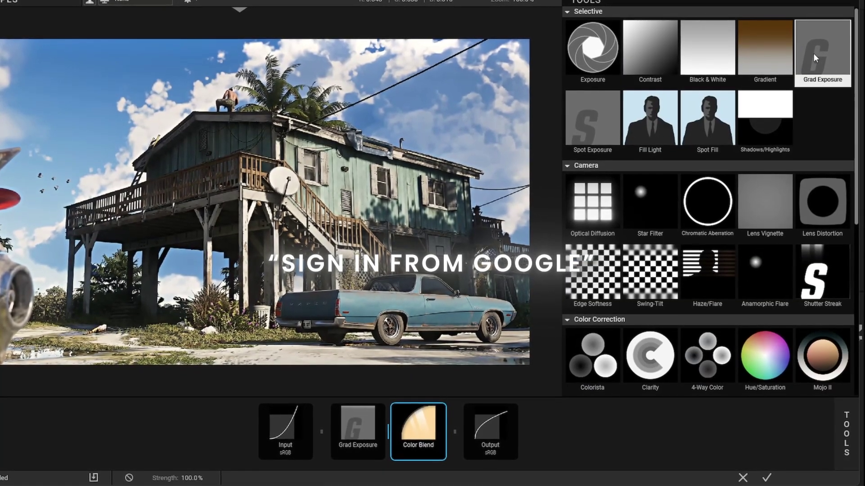
{"action": "left_click", "coordinate": [815, 59]}
{"action": "left_click_drag", "start_coordinate": [394, 440], "coordinate": [461, 439]}
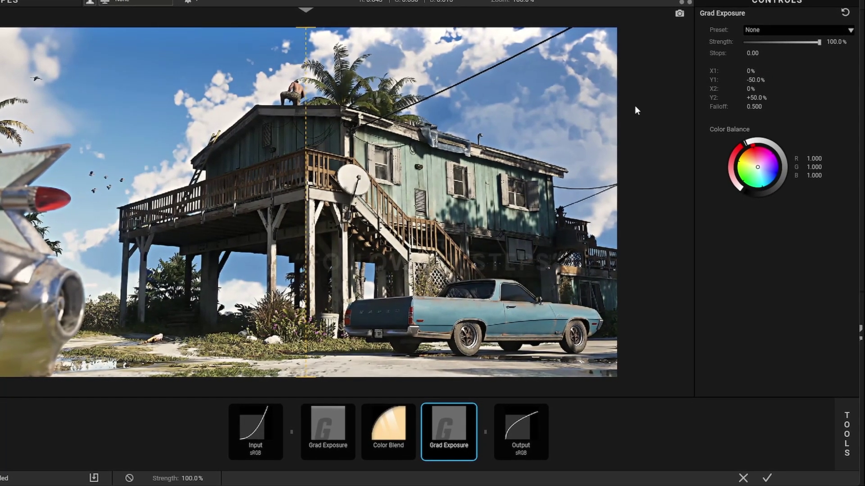
- Set the second Grad Exposure's X1 to -1% and Y1 to 96.7%
{"action": "left_click", "coordinate": [750, 70]}
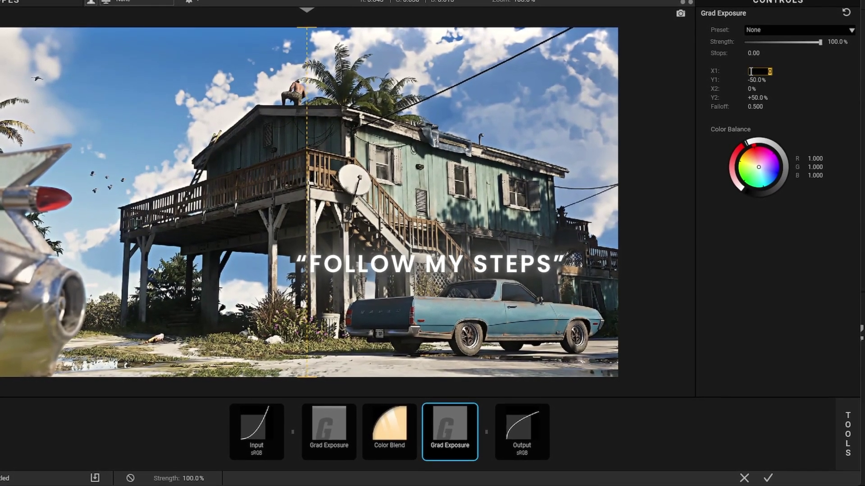
{"action": "type", "text": "-1"}
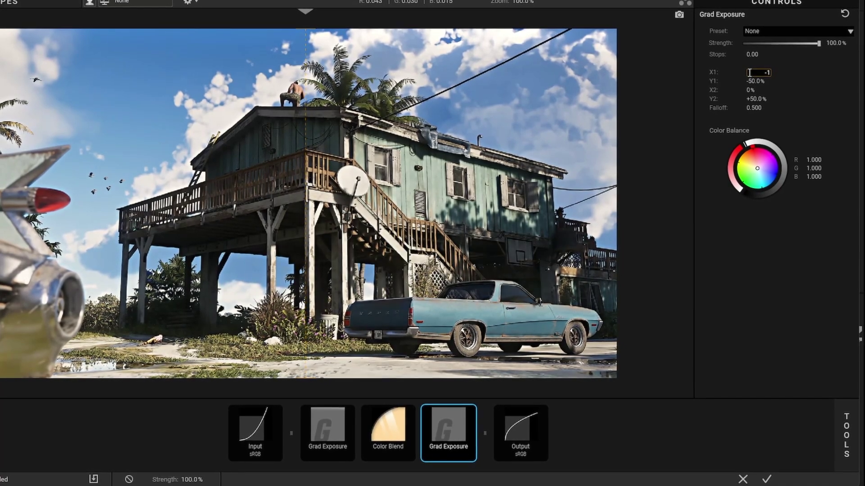
{"action": "key", "text": "Return"}
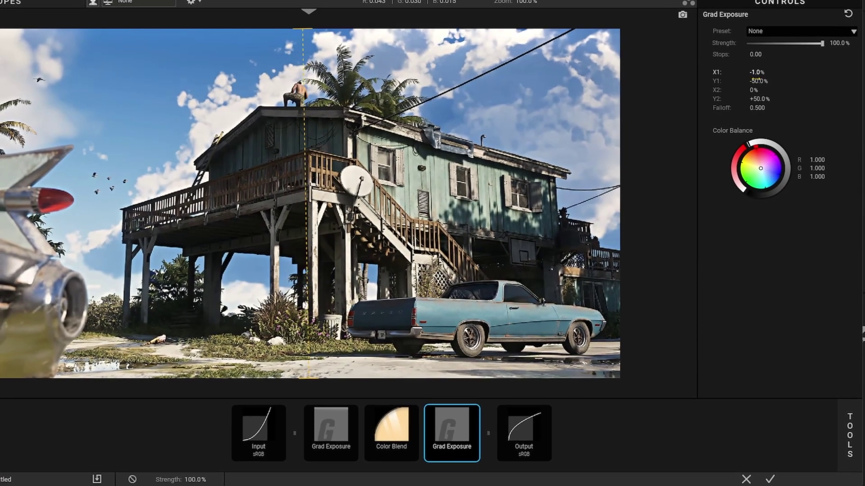
{"action": "left_click", "coordinate": [752, 79]}
{"action": "type", "text": "96."}
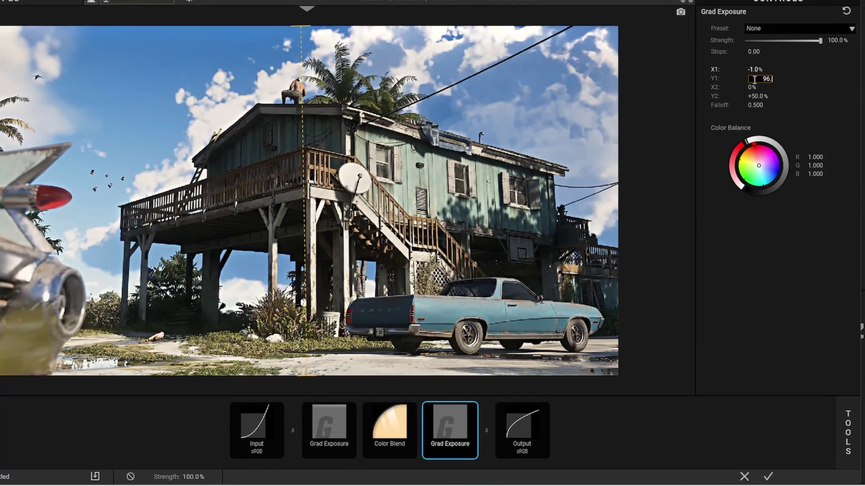
{"action": "type", "text": "7"}
{"action": "key", "text": "Return"}
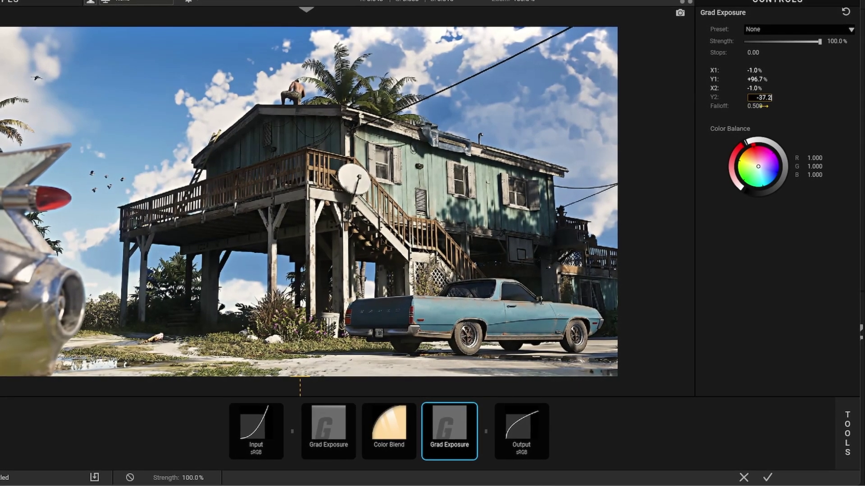
- Set the second Grad Exposure's X2 to -1% and Y2 to -37.2%, and shift its color balance to R 0.962, G 0.999, B 0.999
{"action": "key", "text": "Return"}
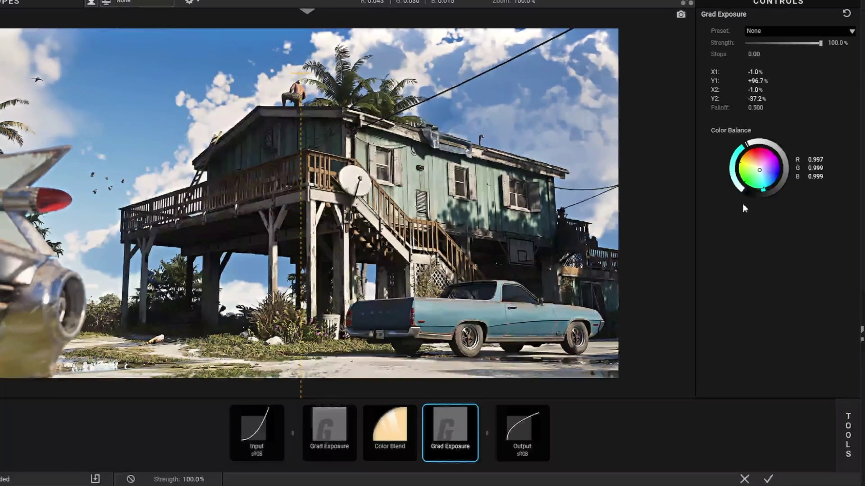
{"action": "left_click_drag", "start_coordinate": [760, 169], "coordinate": [761, 174]}
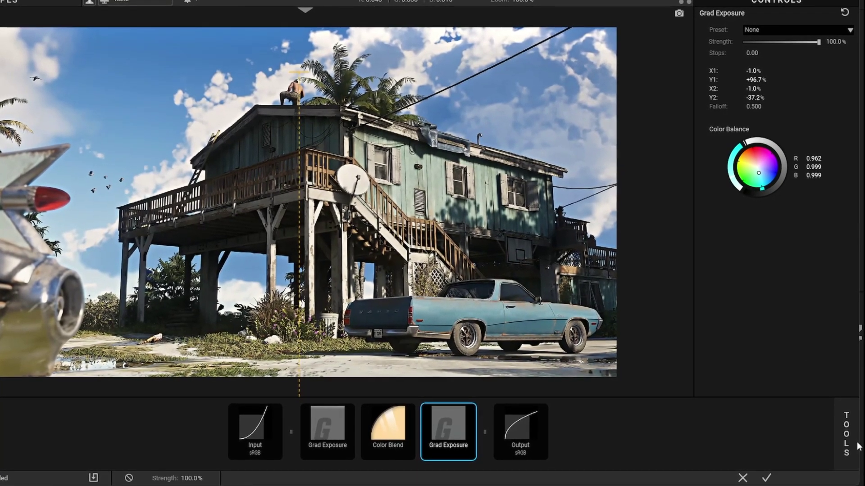
- Add an Exposure tool after the second Grad Exposure and set its stops to 0.10
{"action": "mouse_move", "coordinate": [849, 434]}
{"action": "left_click_drag", "start_coordinate": [857, 75], "coordinate": [861, 53]}
{"action": "left_click_drag", "start_coordinate": [594, 50], "coordinate": [485, 435]}
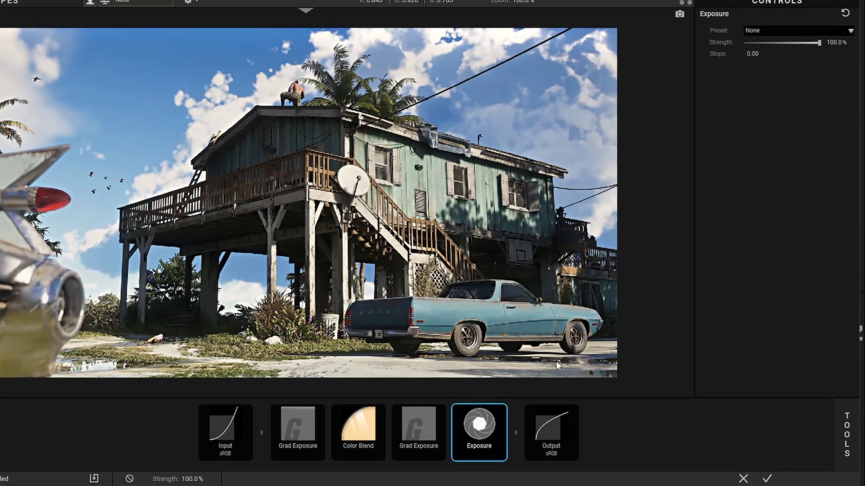
{"action": "left_click", "coordinate": [751, 53]}
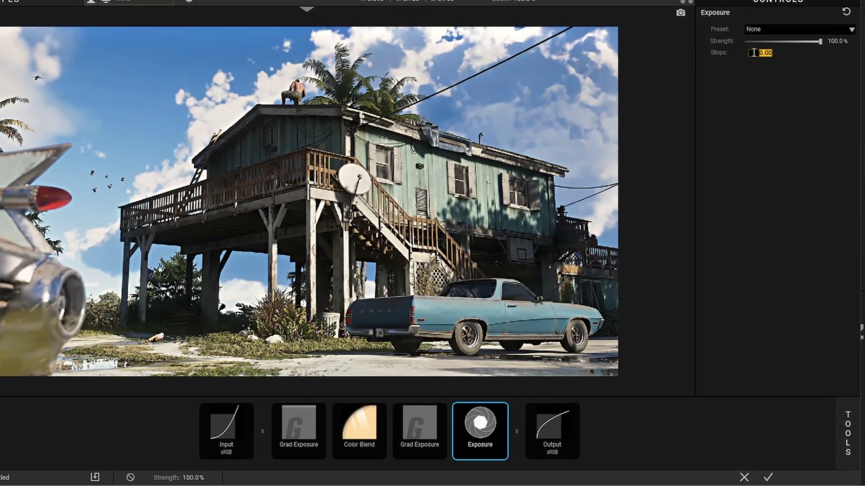
{"action": "type", "text": ".10"}
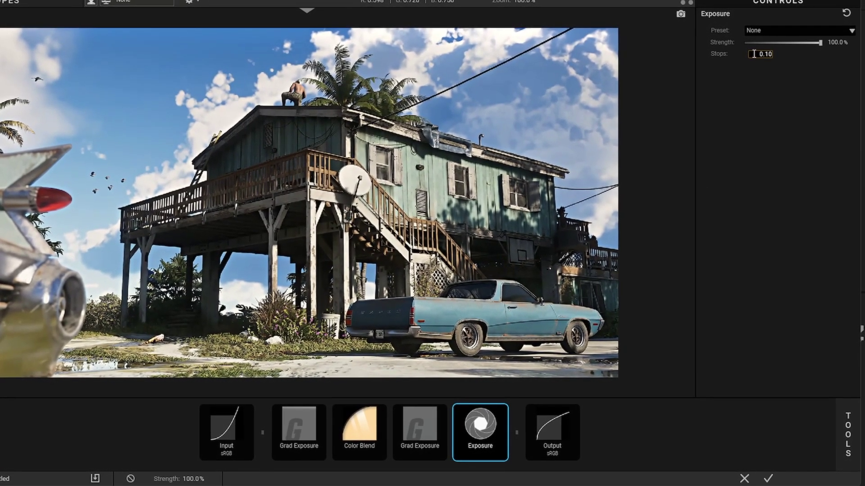
{"action": "key", "text": "Return"}
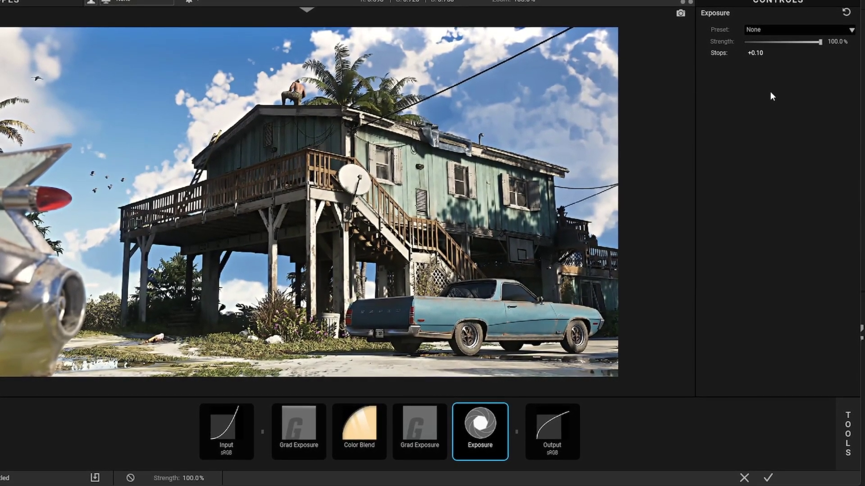
- Add a Spot Exposure tool to the chain between Exposure and Output
{"action": "left_click", "coordinate": [853, 428]}
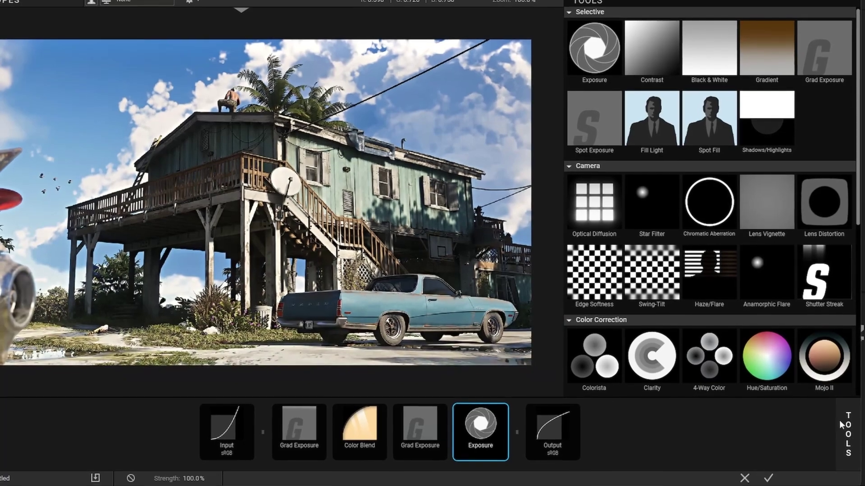
{"action": "left_click", "coordinate": [604, 133]}
{"action": "left_click", "coordinate": [606, 133]}
{"action": "left_click_drag", "start_coordinate": [328, 440], "coordinate": [522, 439]}
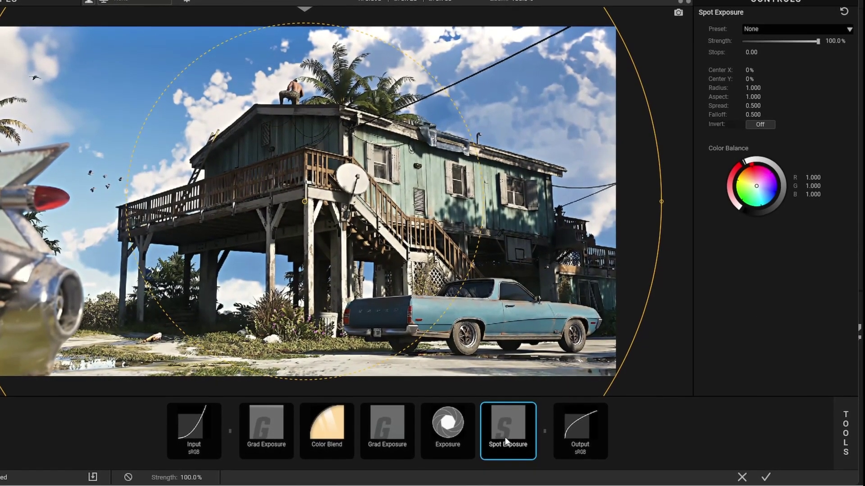
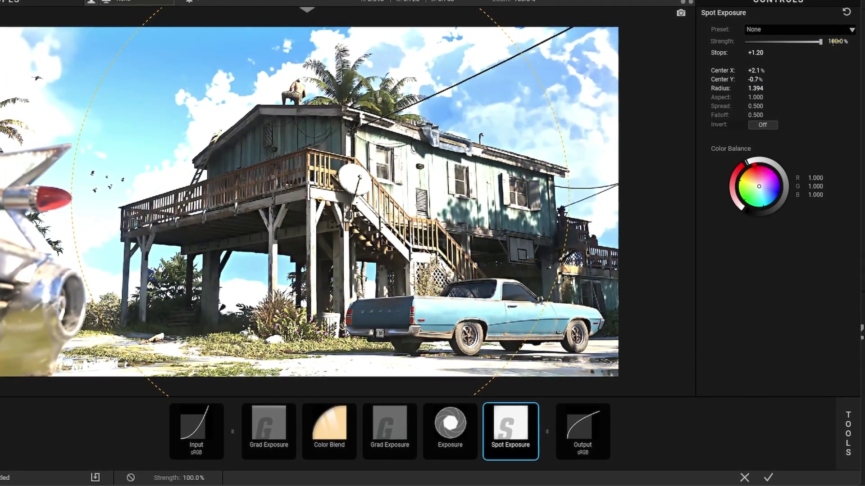
- Set the Spot Exposure tool's strength to 25%
{"action": "key", "text": "Return"}
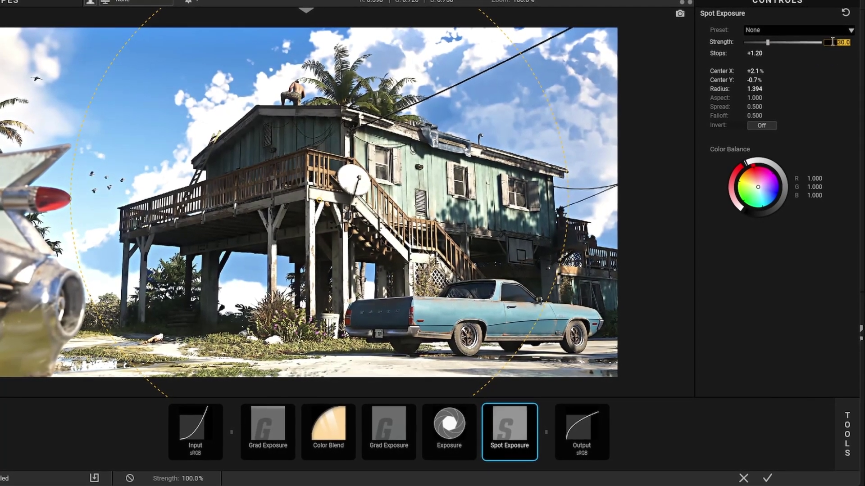
{"action": "type", "text": "25"}
{"action": "key", "text": "Return"}
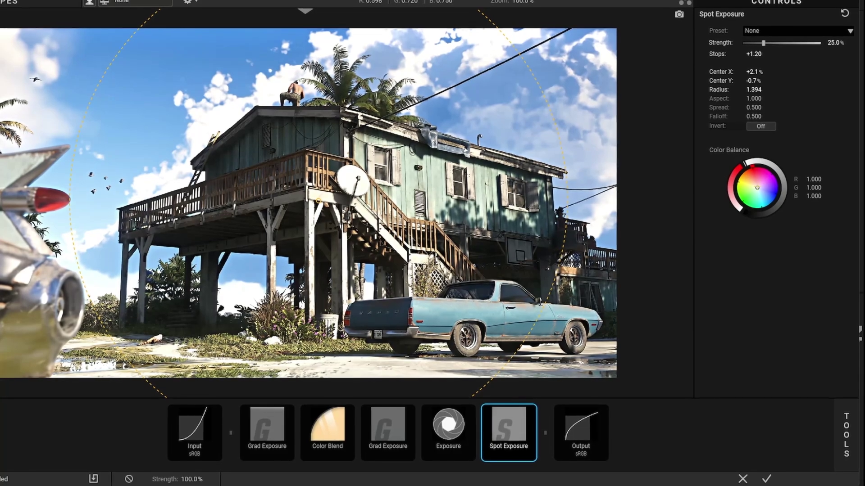
- Shift the Spot Exposure's color balance to G 0.984, apply the look, and collapse the Looks effect's settings
{"action": "left_click_drag", "start_coordinate": [759, 185], "coordinate": [760, 183]}
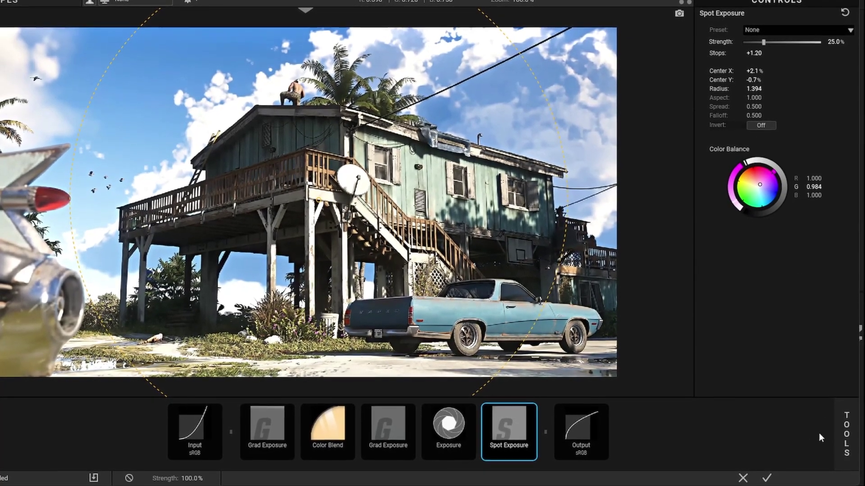
{"action": "left_click", "coordinate": [766, 480]}
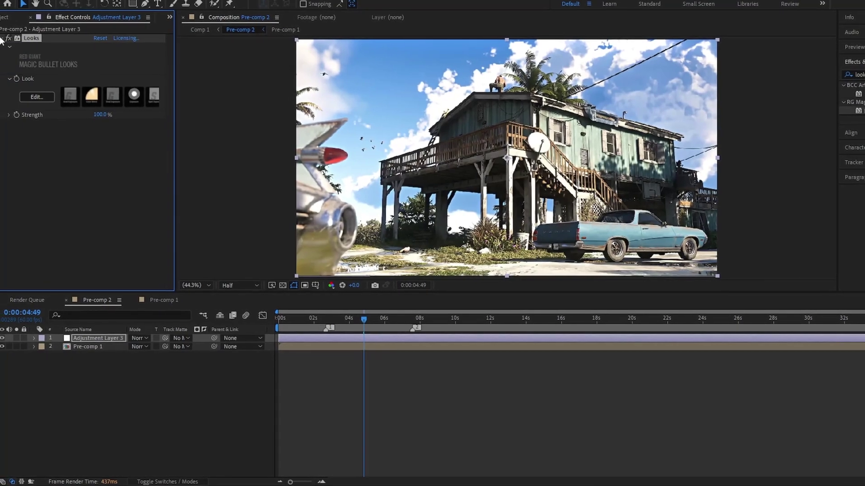
{"action": "left_click", "coordinate": [3, 37]}
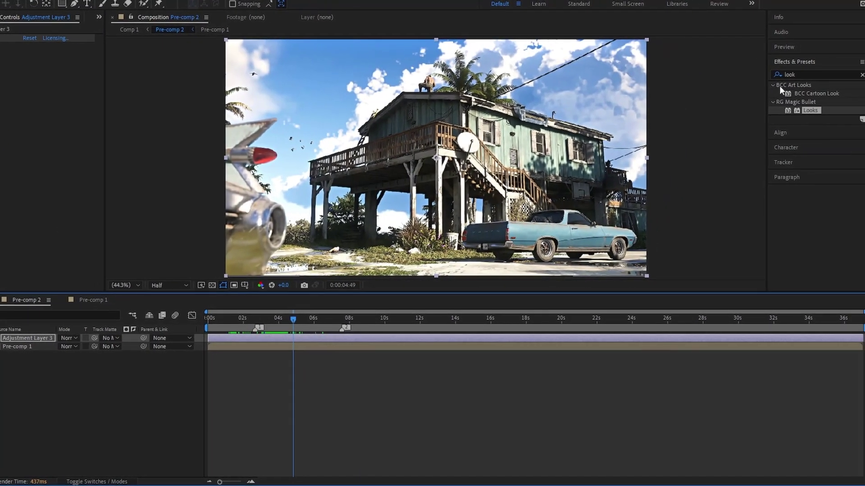
- Search the effects for "color" and apply 4-Color Gradient to Adjustment Layer 3 below the Looks effect
{"action": "double_click", "coordinate": [789, 77]}
{"action": "type", "text": "co"}
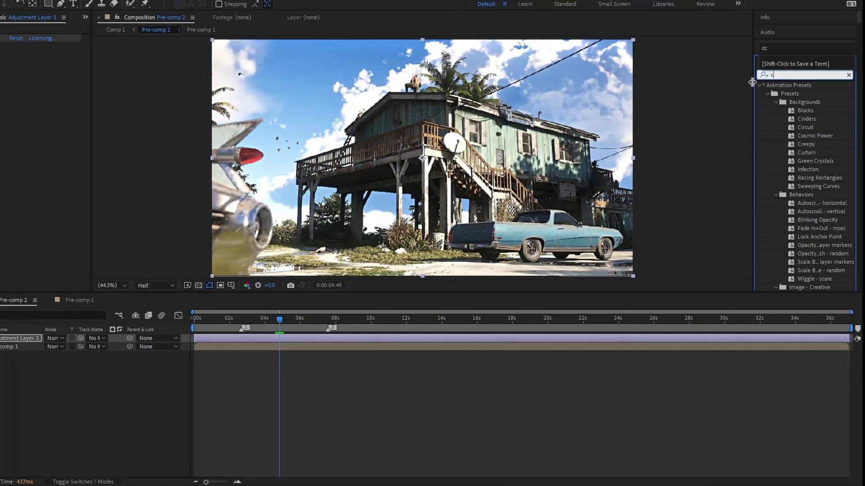
{"action": "type", "text": "lor"}
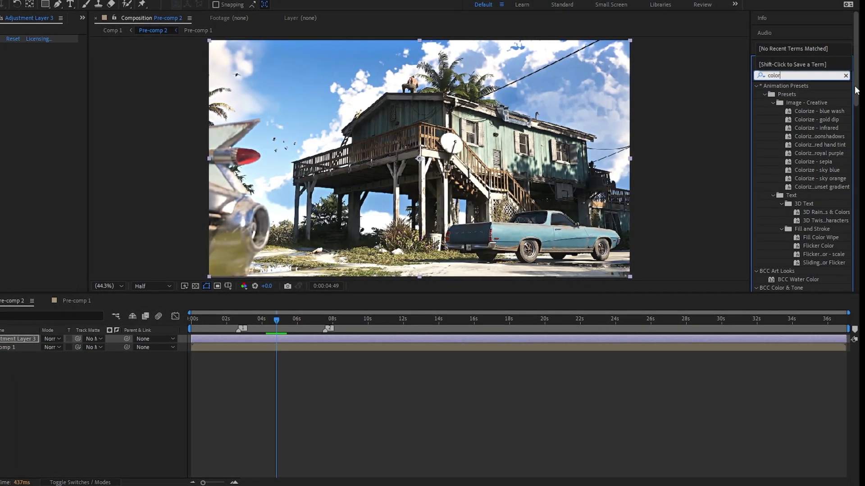
{"action": "scroll", "coordinate": [856, 90], "scroll_direction": "down", "scroll_amount": 15}
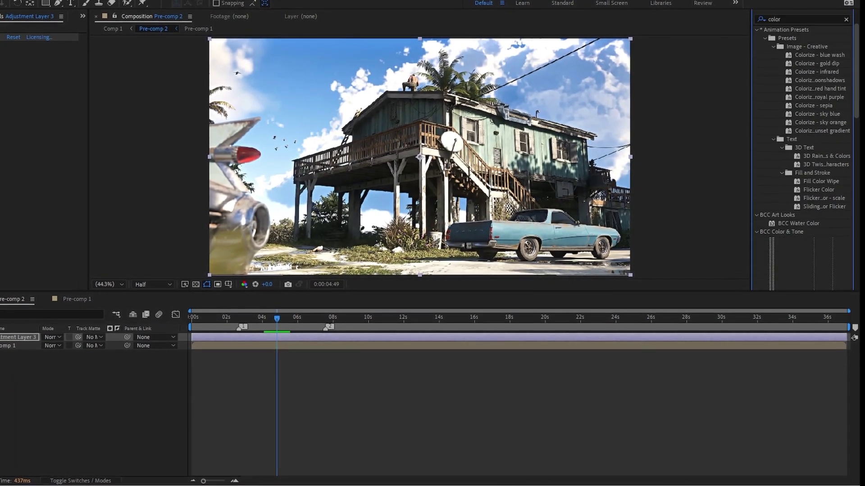
{"action": "scroll", "coordinate": [804, 149], "scroll_direction": "down", "scroll_amount": 2}
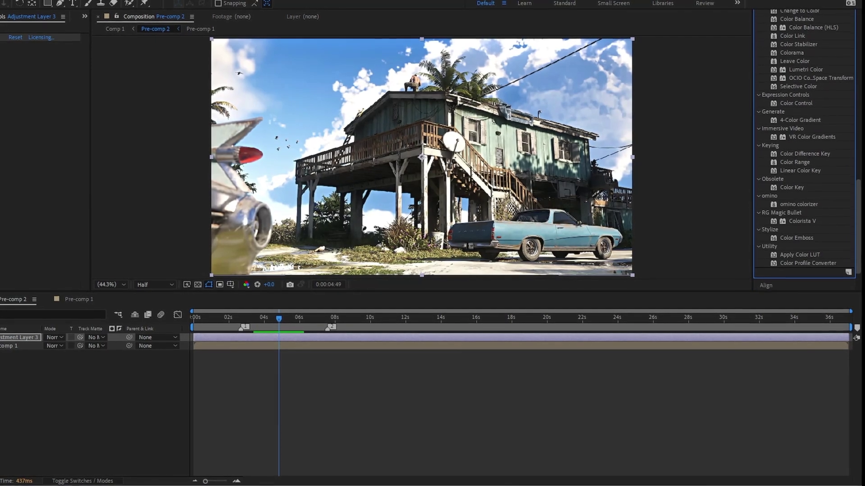
{"action": "scroll", "coordinate": [804, 149], "scroll_direction": "up", "scroll_amount": 2}
{"action": "scroll", "coordinate": [833, 203], "scroll_direction": "up", "scroll_amount": 3}
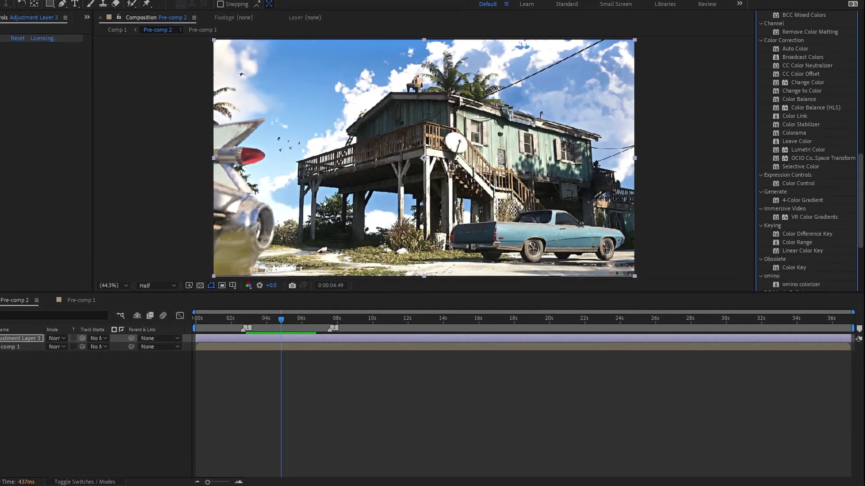
{"action": "left_click_drag", "start_coordinate": [811, 216], "coordinate": [9, 72]}
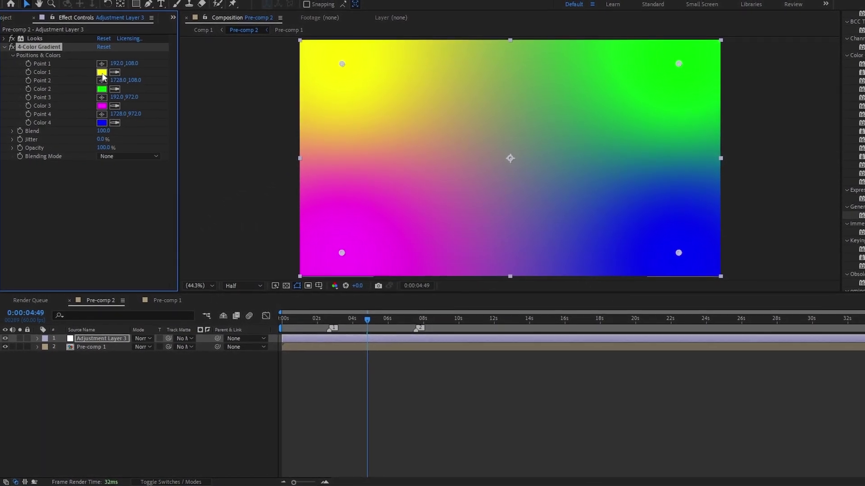
- Change the 4-Color Gradient's Color 1 to light blue
{"action": "left_click", "coordinate": [103, 75]}
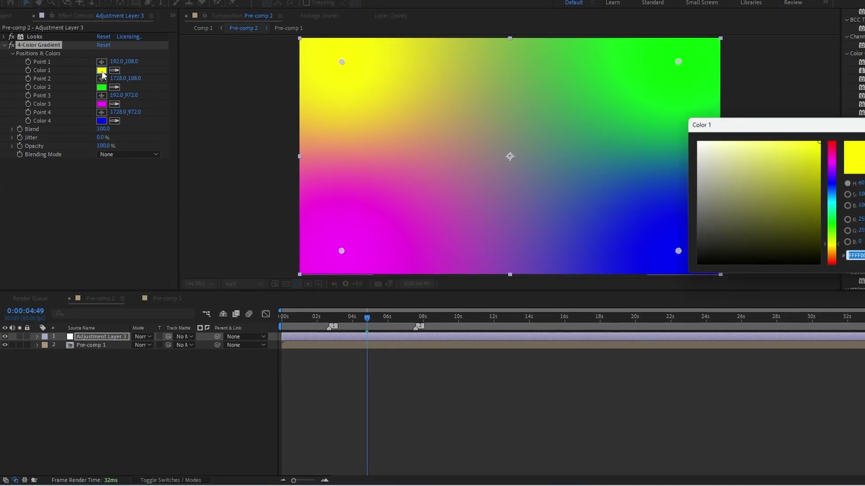
{"action": "left_click_drag", "start_coordinate": [833, 246], "coordinate": [833, 204]}
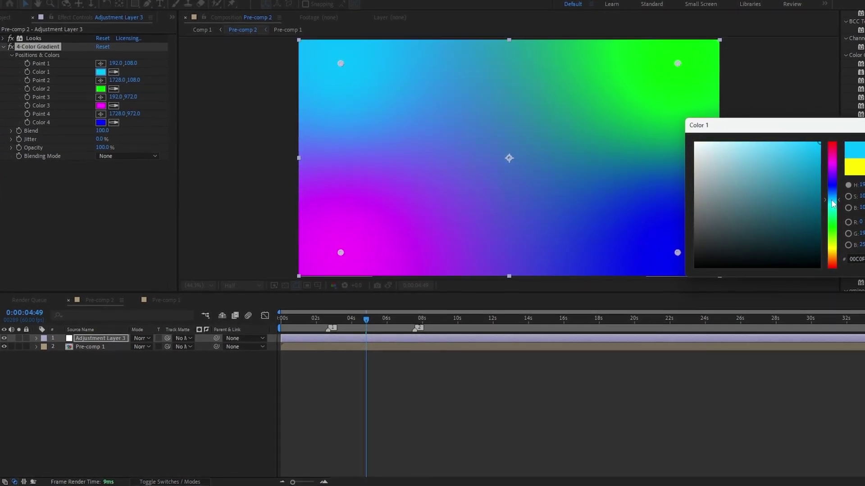
{"action": "key", "text": "Return"}
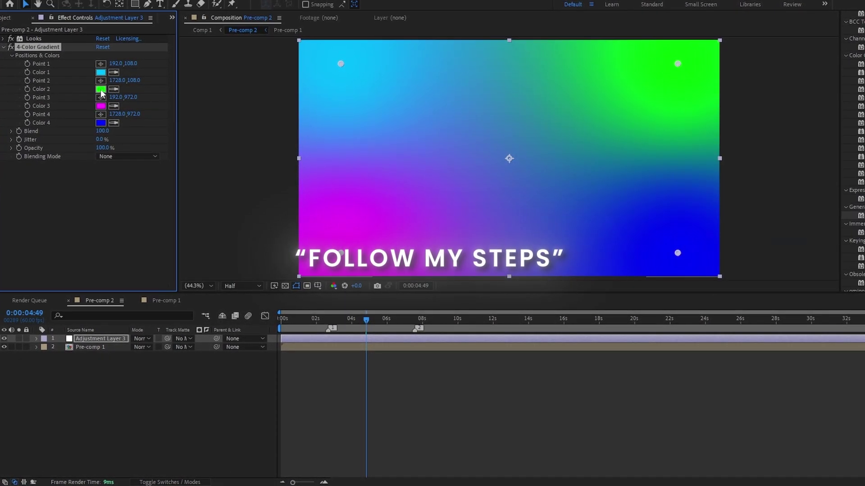
- Change the gradient's Color 2 to magenta and sample Color 1's light blue for Color 4
{"action": "left_click", "coordinate": [100, 91]}
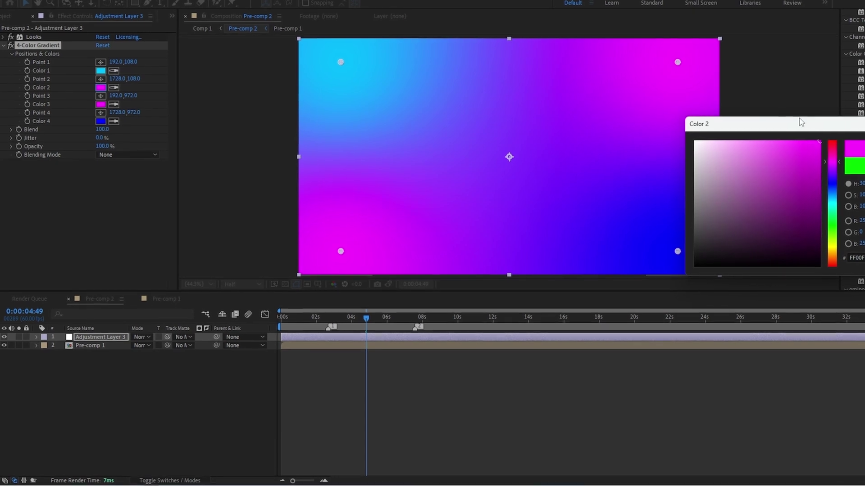
{"action": "key", "text": "Return"}
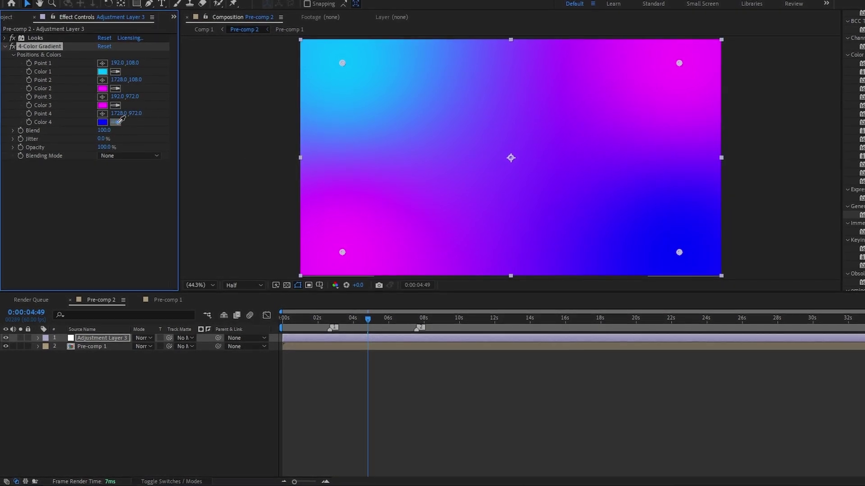
{"action": "left_click", "coordinate": [119, 121]}
{"action": "left_click", "coordinate": [103, 71]}
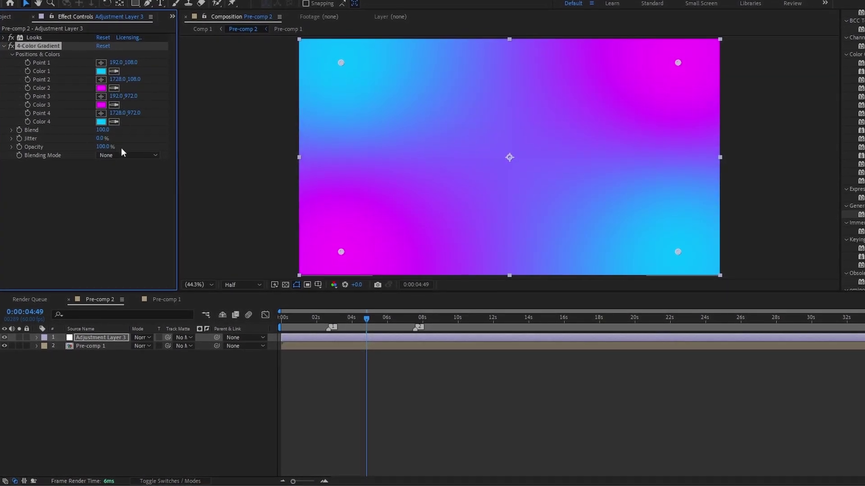
- Set the 4-Color Gradient's opacity to 10% and its blending mode to Soft Light
{"action": "type", "text": "1"}
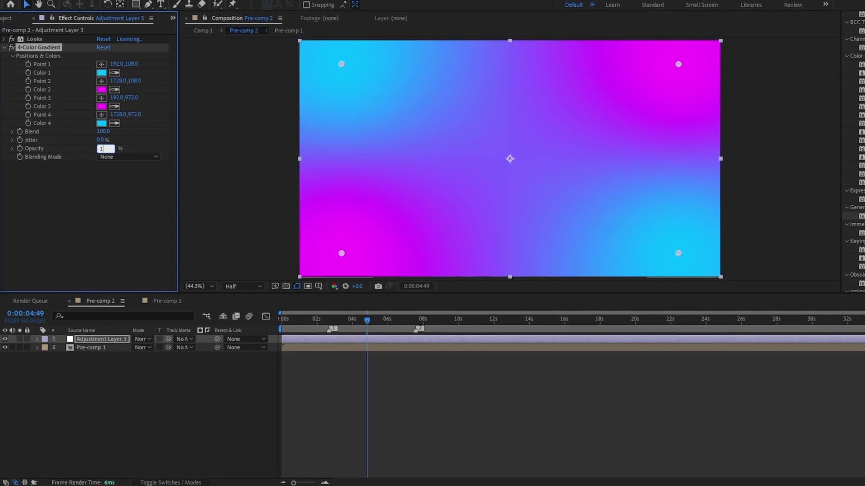
{"action": "type", "text": "0"}
{"action": "key", "text": "Return"}
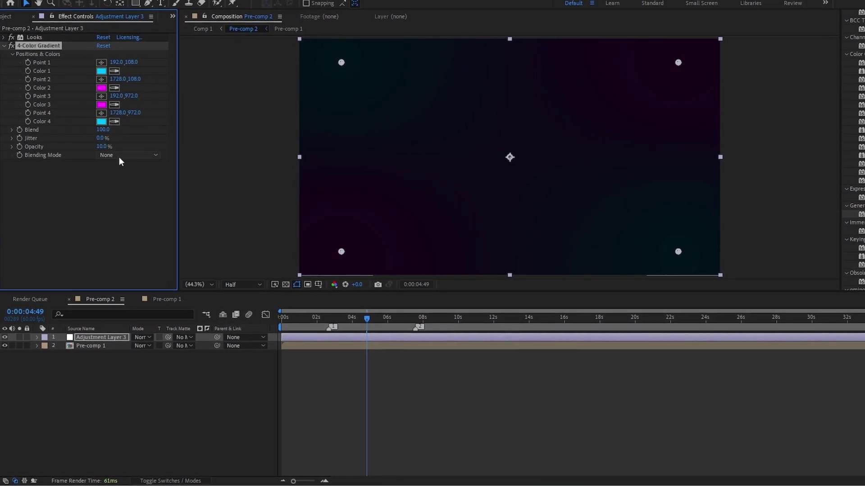
{"action": "left_click", "coordinate": [120, 158]}
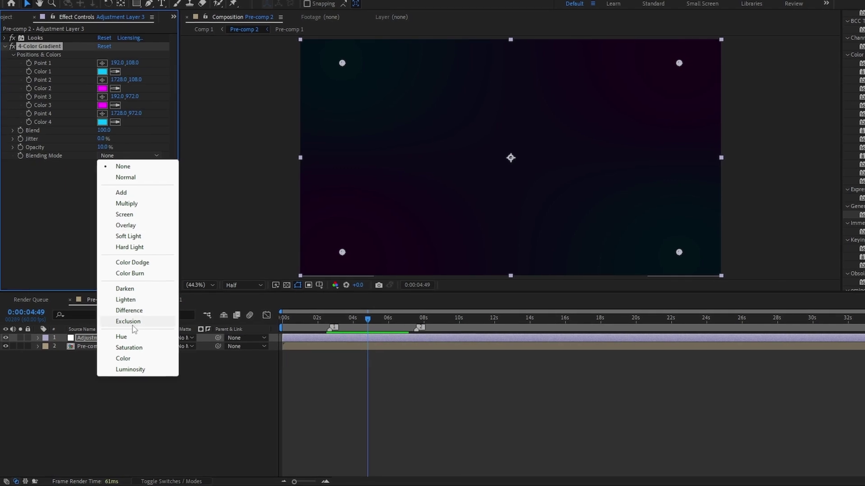
{"action": "left_click", "coordinate": [130, 236]}
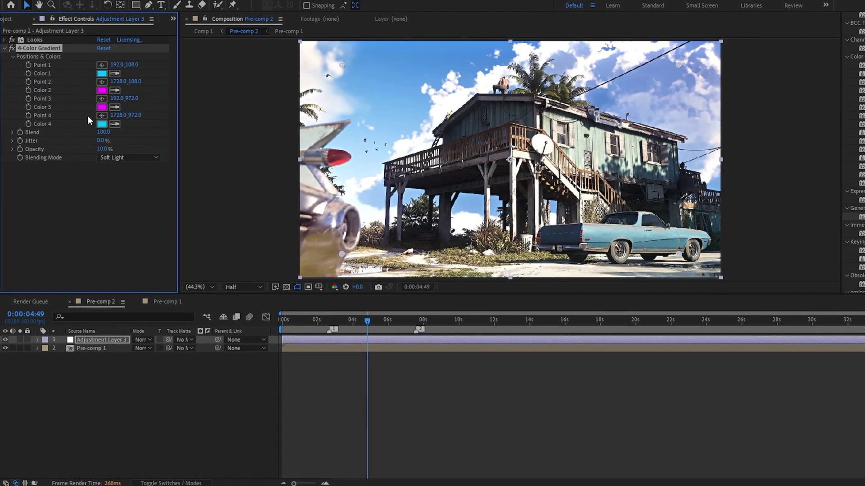
- Try the 4-Color Gradient at 25% opacity, settle on 20%, and collapse the effect's settings
{"action": "left_click", "coordinate": [104, 150]}
{"action": "type", "text": "2"}
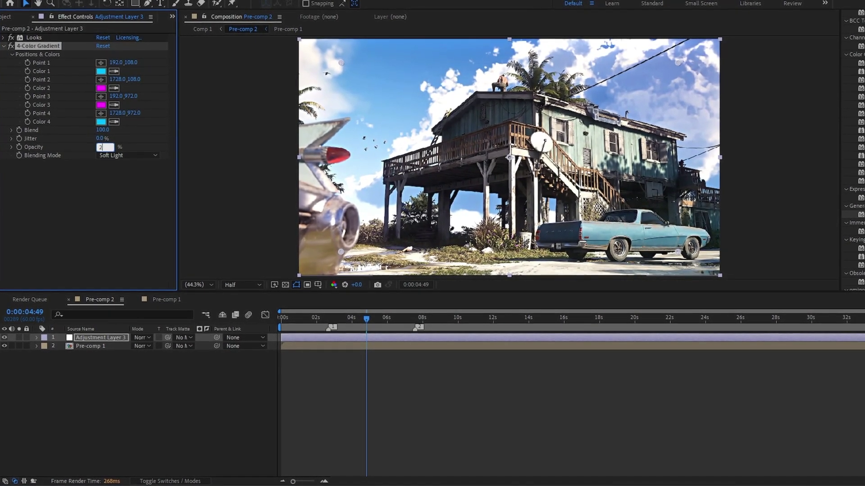
{"action": "type", "text": "5"}
{"action": "key", "text": "Return"}
{"action": "mouse_move", "coordinate": [102, 148]}
{"action": "left_mouse_down"}
{"action": "mouse_move", "coordinate": [113, 152]}
{"action": "mouse_move", "coordinate": [102, 146]}
{"action": "left_mouse_up"}
{"action": "left_click", "coordinate": [103, 147]}
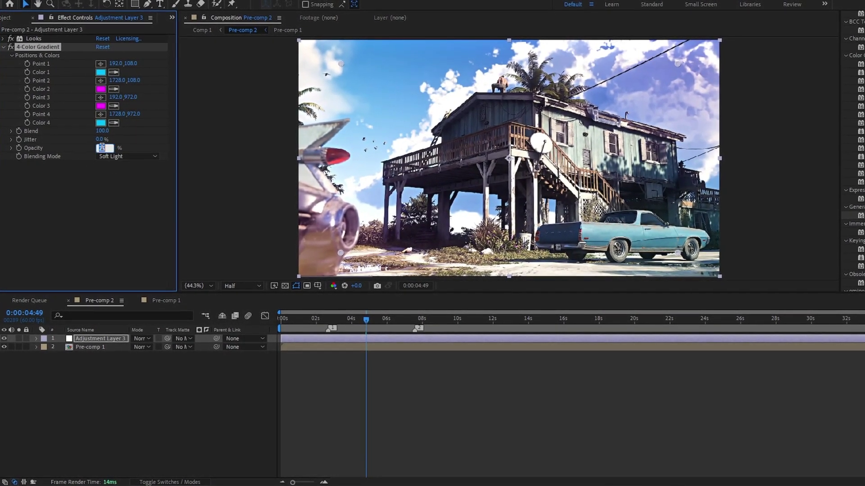
{"action": "key", "text": "Return"}
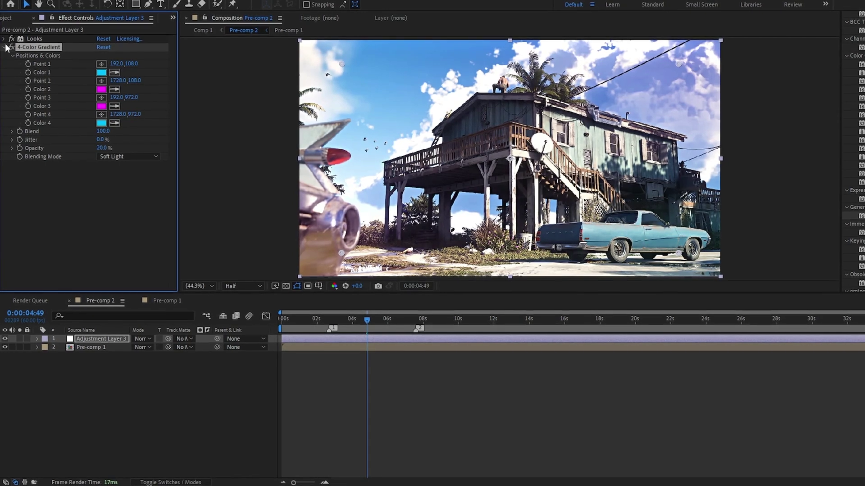
{"action": "left_click", "coordinate": [6, 47]}
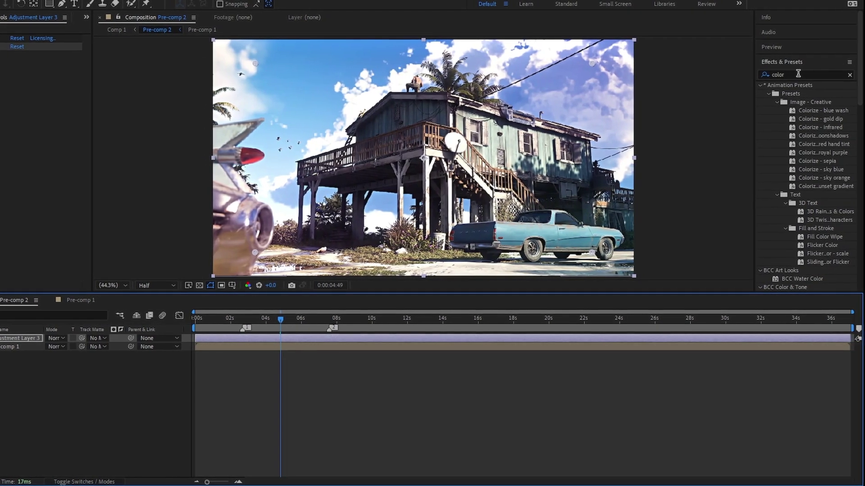
- Search the effects for "look", add a second Looks effect to the adjustment layer, and open its look for editing
{"action": "double_click", "coordinate": [791, 73]}
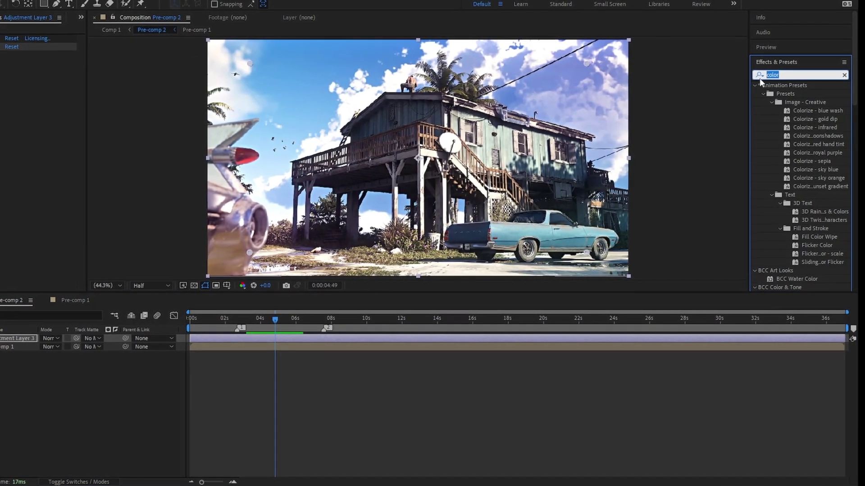
{"action": "type", "text": "look"}
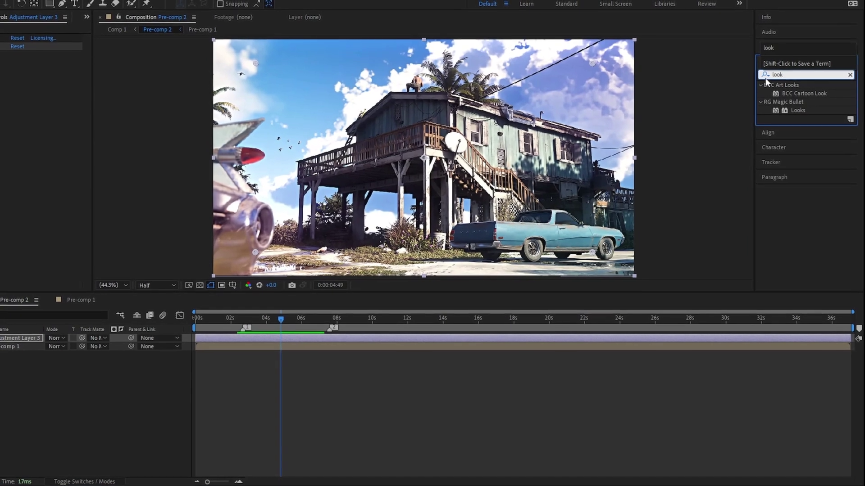
{"action": "left_click_drag", "start_coordinate": [39, 126], "coordinate": [31, 118]}
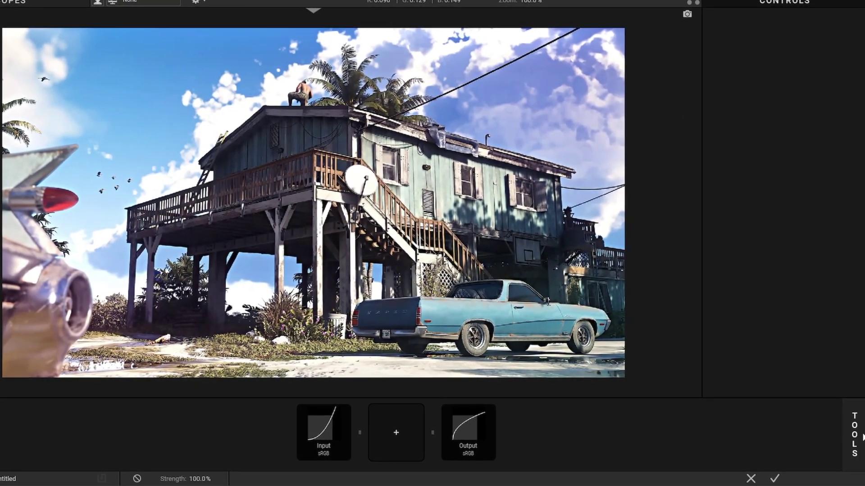
- Add the S Curve color correction tool to the new look's empty chain between Input and Output
{"action": "left_click", "coordinate": [847, 423]}
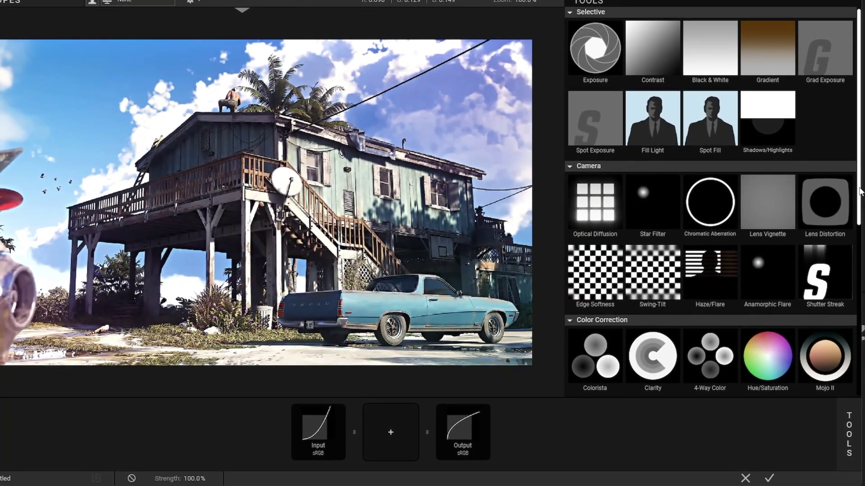
{"action": "scroll", "coordinate": [860, 189], "scroll_direction": "down", "scroll_amount": 5}
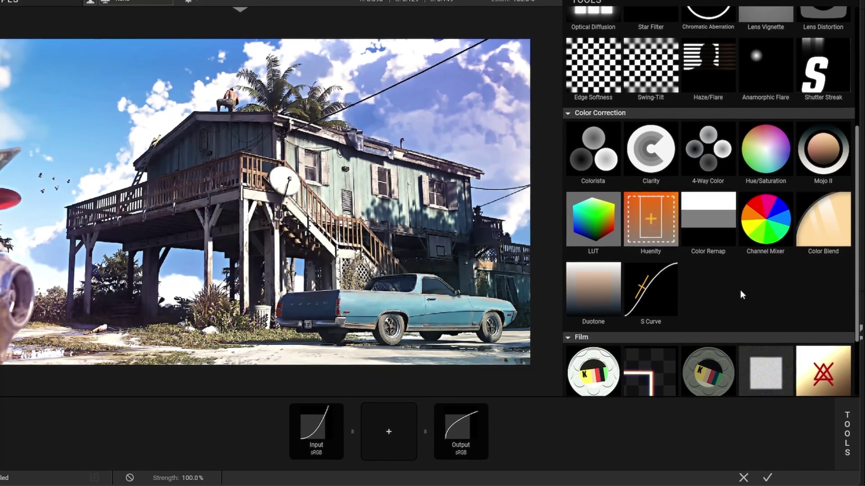
{"action": "scroll", "coordinate": [860, 321], "scroll_direction": "down", "scroll_amount": 2}
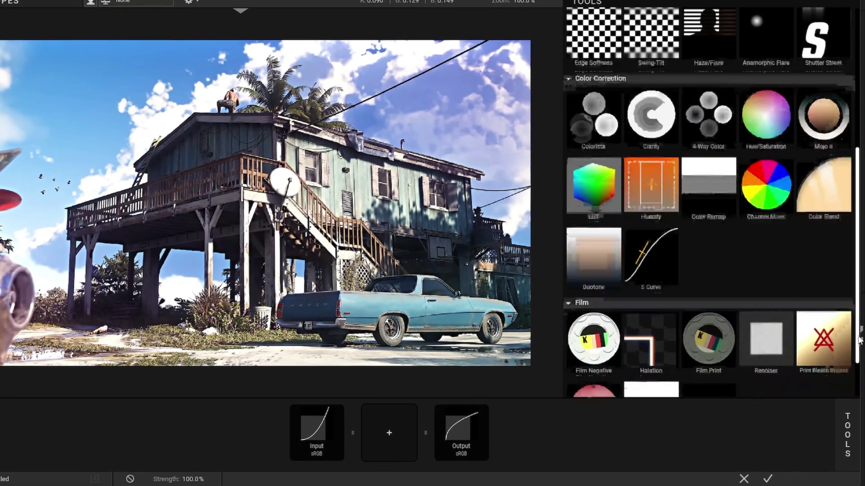
{"action": "scroll", "coordinate": [697, 324], "scroll_direction": "up", "scroll_amount": 3}
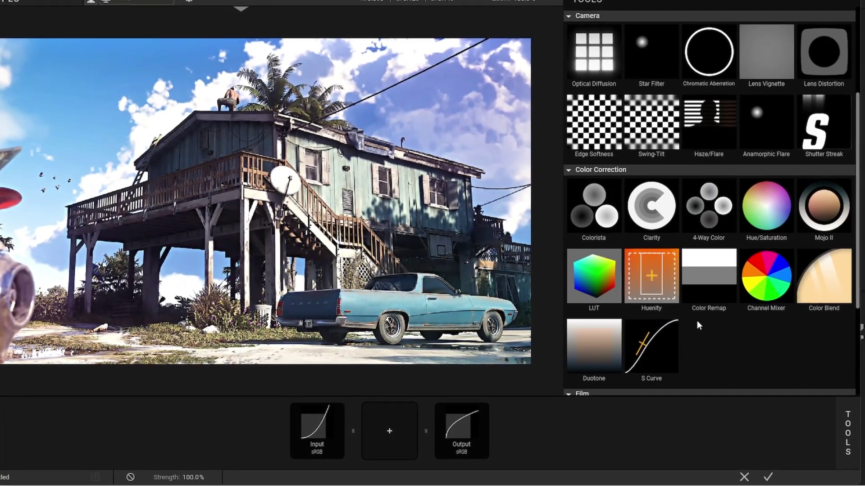
{"action": "left_click", "coordinate": [656, 356]}
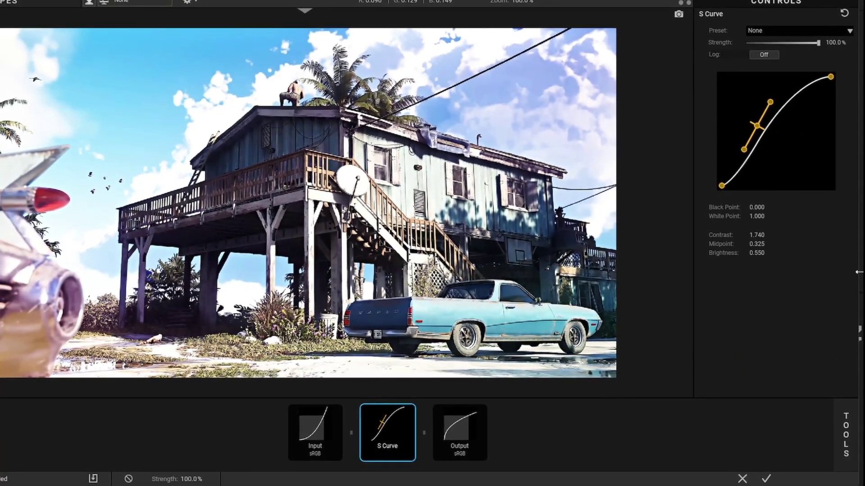
{"action": "left_click", "coordinate": [846, 435]}
{"action": "scroll", "coordinate": [856, 144], "scroll_direction": "up", "scroll_amount": 3}
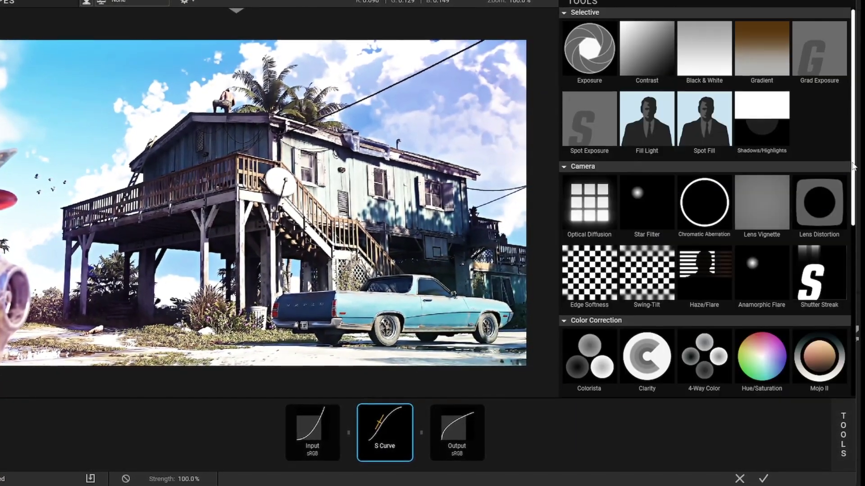
{"action": "left_click", "coordinate": [377, 428]}
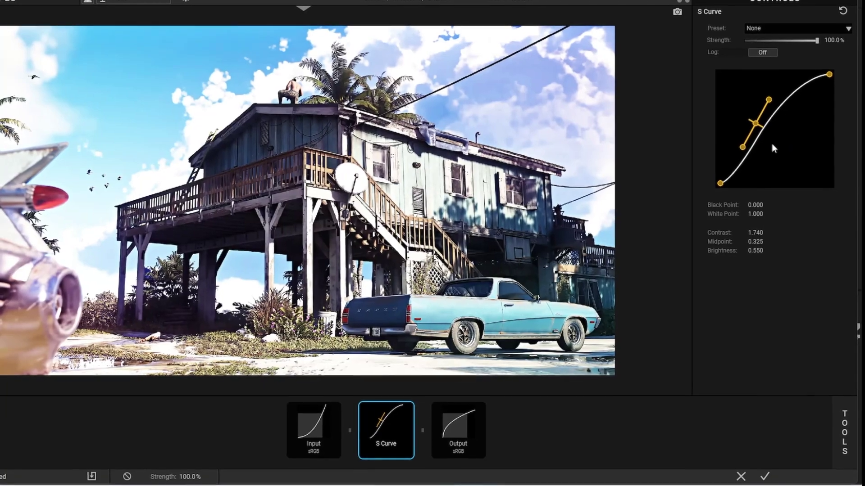
- Set the S Curve tool's strength to 20%
{"action": "double_click", "coordinate": [832, 42]}
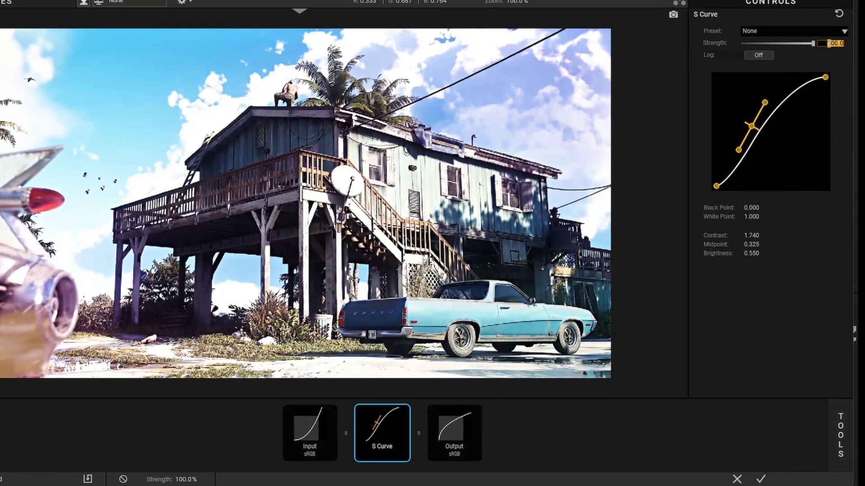
{"action": "type", "text": "20"}
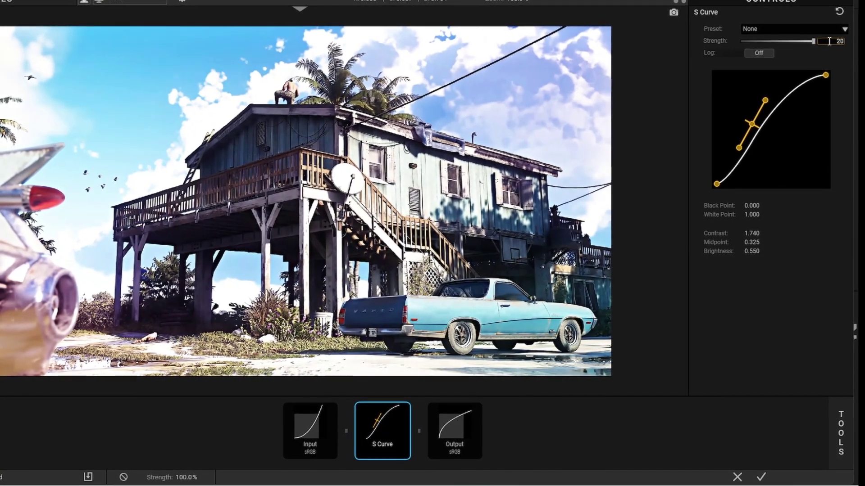
{"action": "key", "text": "Return"}
- Add the Grad Exposure tool to the look's chain between S Curve and Output
{"action": "left_click", "coordinate": [840, 430]}
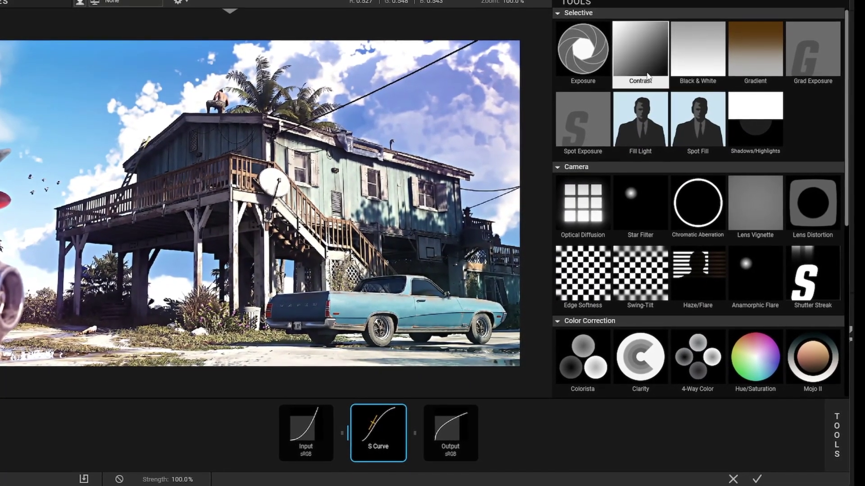
{"action": "left_click", "coordinate": [827, 67]}
{"action": "left_click_drag", "start_coordinate": [358, 426], "coordinate": [412, 431]}
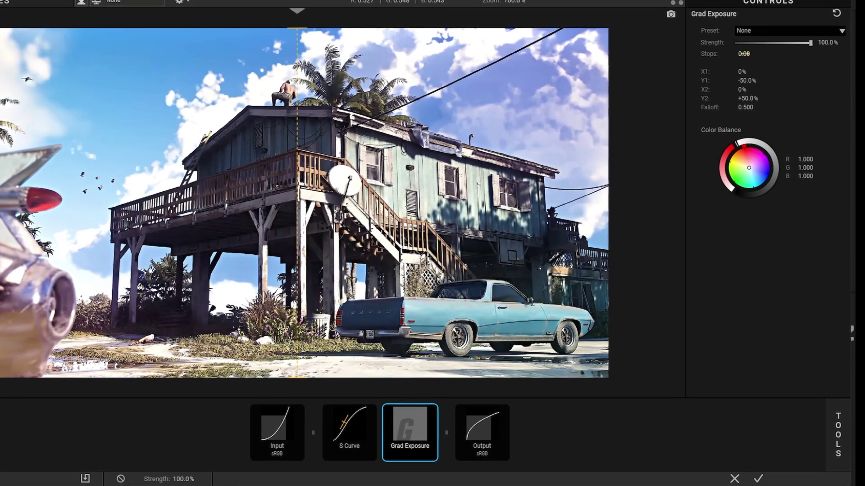
- Set Grad Exposure to +1.00 stops and lower its strength to 10%
{"action": "left_click", "coordinate": [744, 54]}
{"action": "type", "text": "1"}
{"action": "key", "text": "Return"}
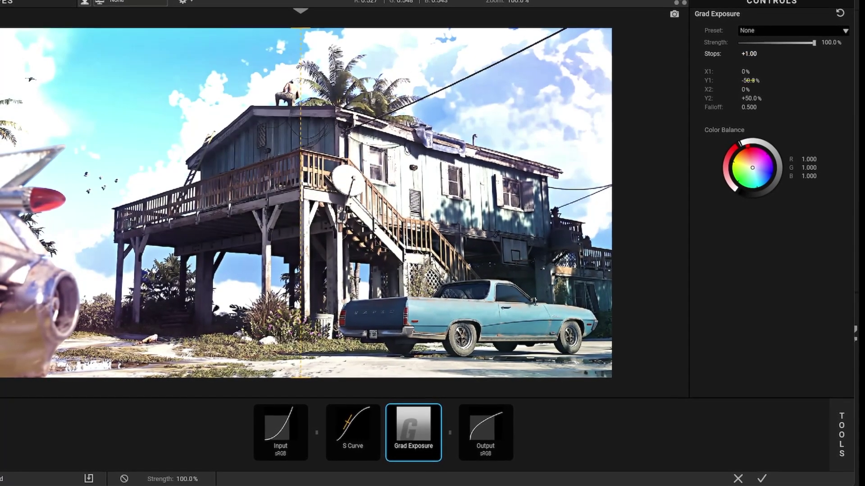
{"action": "left_click", "coordinate": [830, 42]}
{"action": "type", "text": "1"}
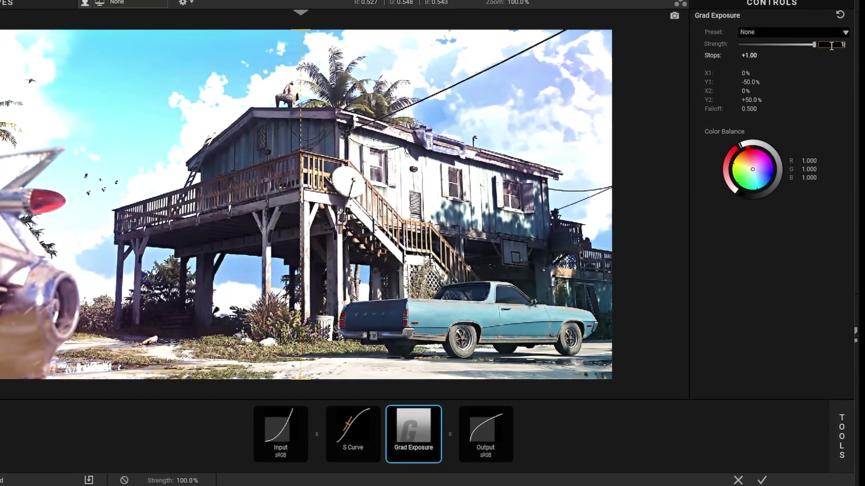
{"action": "type", "text": "0"}
{"action": "key", "text": "Return"}
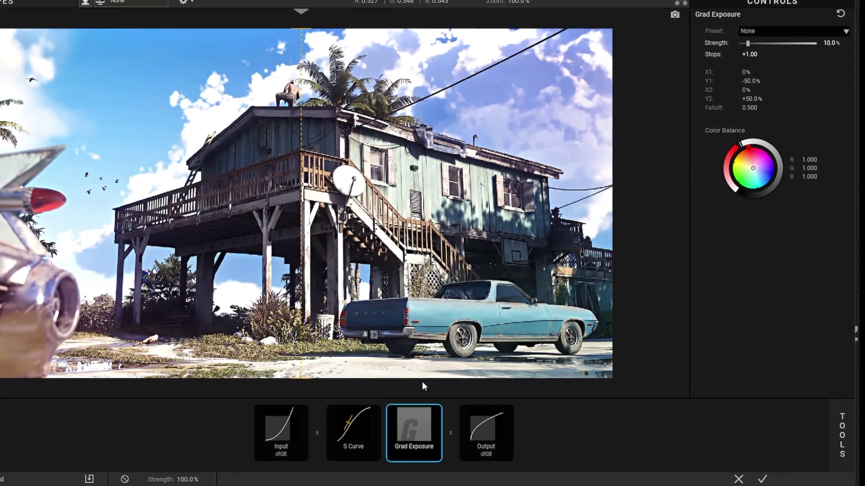
- Add the Halation film tool to the look's chain between Grad Exposure and Output
{"action": "left_click", "coordinate": [842, 435]}
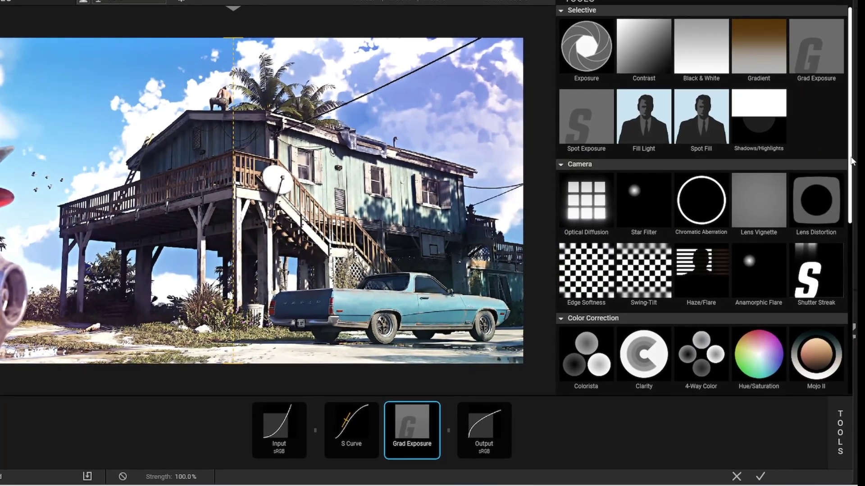
{"action": "scroll", "coordinate": [703, 225], "scroll_direction": "down", "scroll_amount": 3}
{"action": "scroll", "coordinate": [703, 225], "scroll_direction": "down", "scroll_amount": 2}
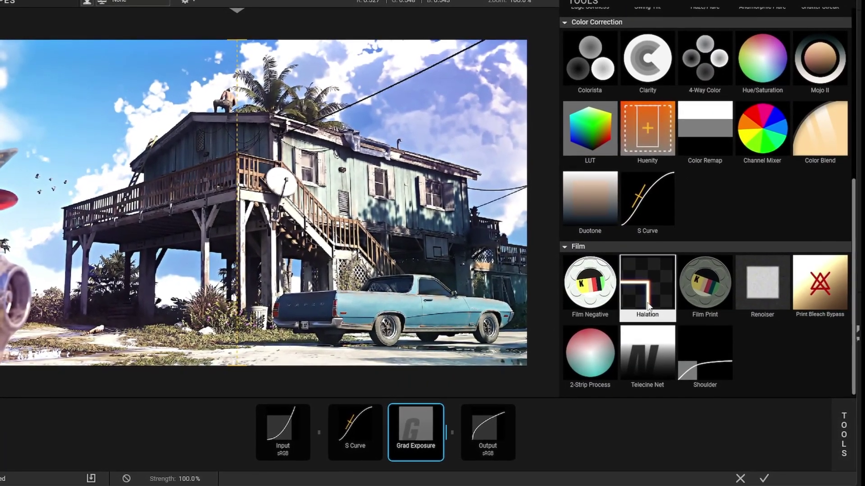
{"action": "left_click_drag", "start_coordinate": [646, 288], "coordinate": [454, 415]}
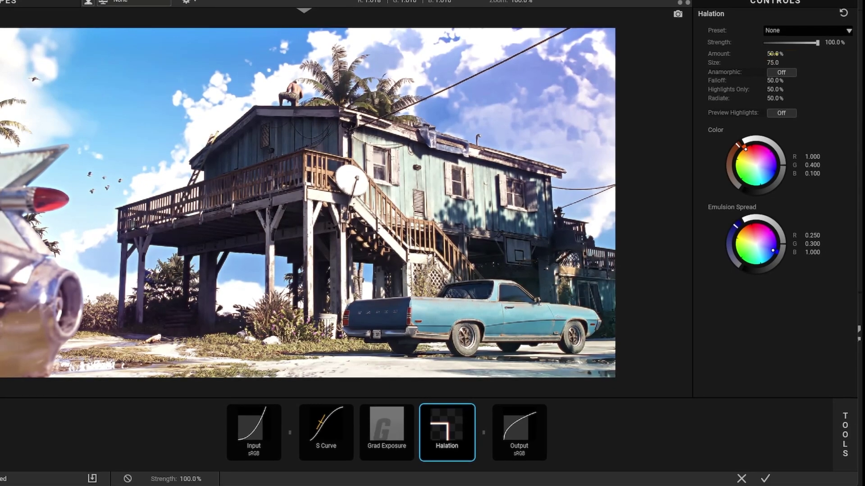
- Set the Halation amount to 30% and its falloff to 20%
{"action": "left_click", "coordinate": [772, 54]}
{"action": "type", "text": "30"}
{"action": "key", "text": "Return"}
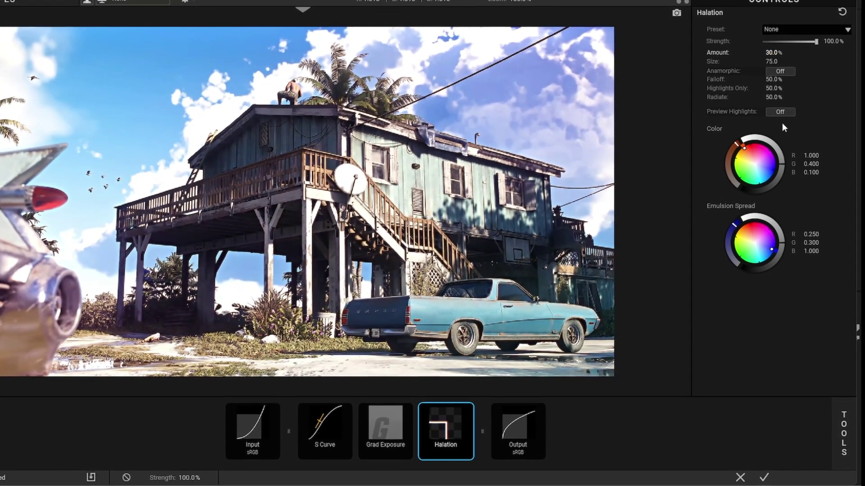
{"action": "left_click", "coordinate": [775, 80]}
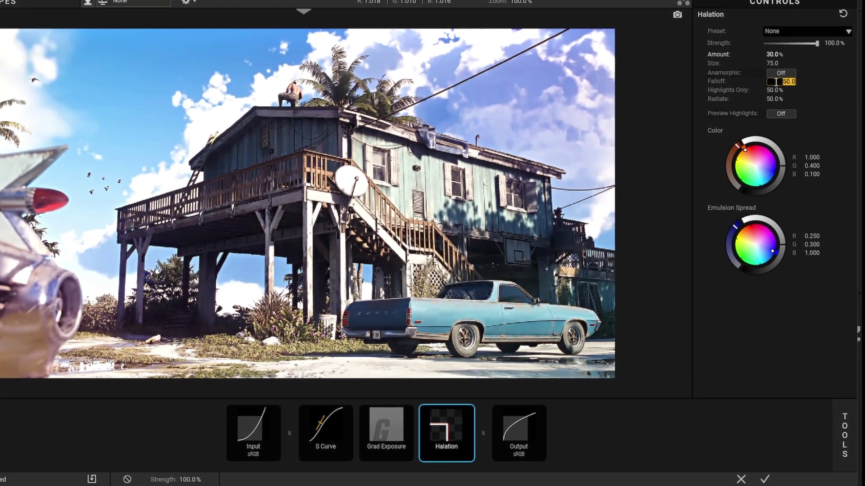
{"action": "type", "text": "20"}
{"action": "key", "text": "Return"}
- Set Halation's Highlights Only to 20% and Radiate to 15%
{"action": "left_click", "coordinate": [773, 89]}
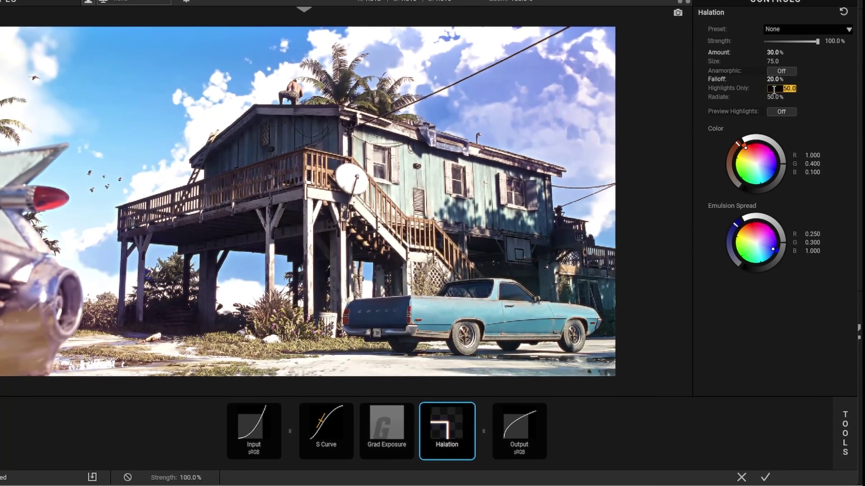
{"action": "type", "text": "20"}
{"action": "key", "text": "Return"}
{"action": "left_click", "coordinate": [772, 96]}
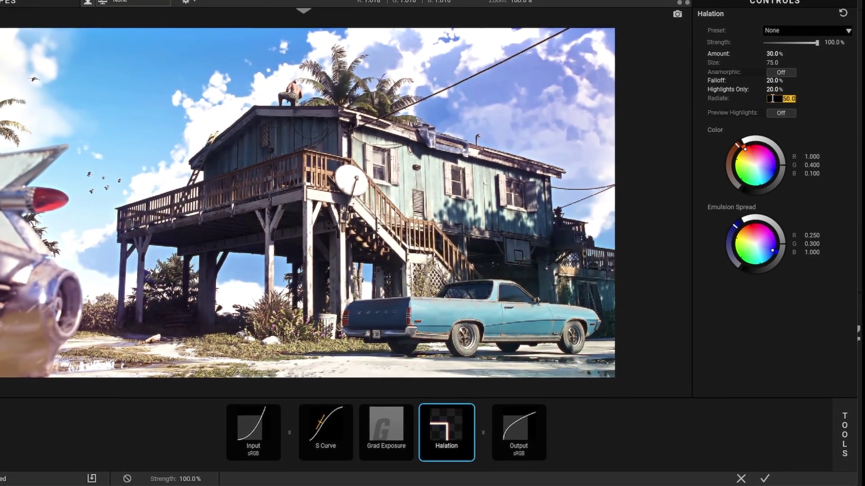
{"action": "type", "text": "15"}
{"action": "key", "text": "Return"}
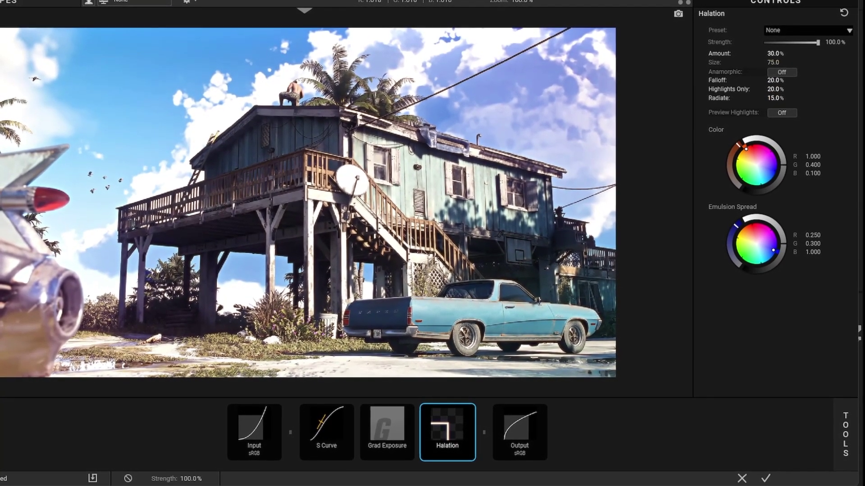
- Set the Halation size to 50 and its strength to 62%
{"action": "type", "text": "50"}
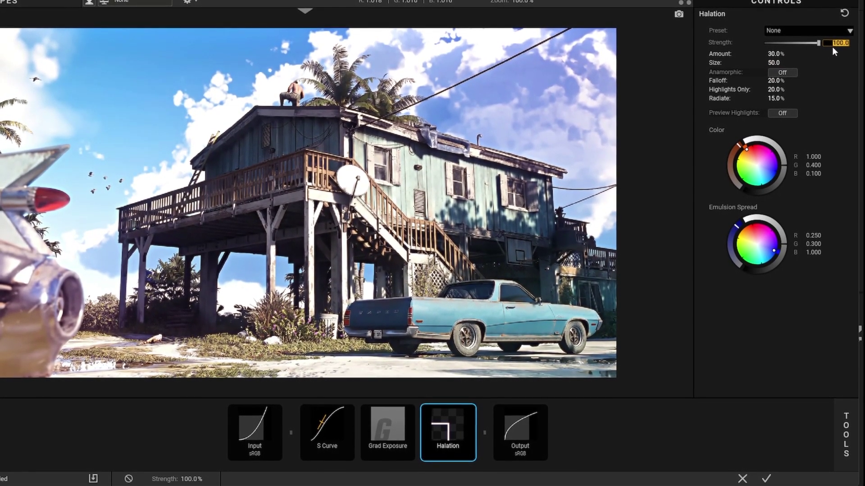
{"action": "type", "text": "62"}
{"action": "key", "text": "Return"}
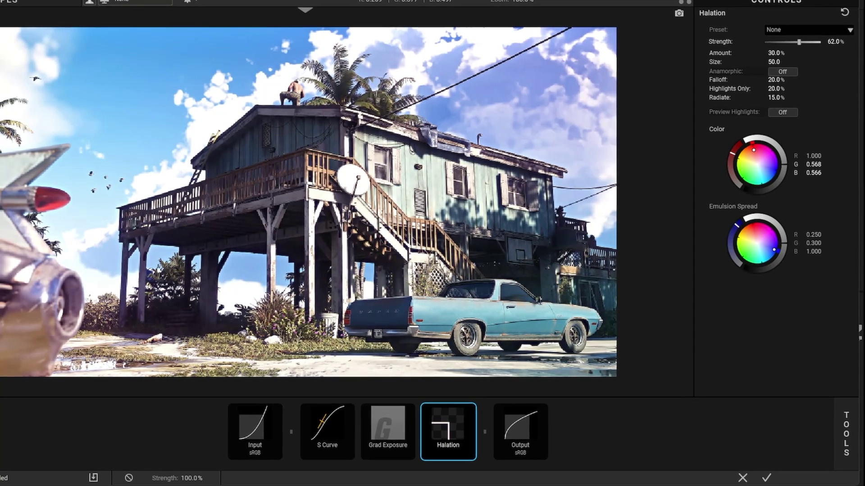
- Shift Halation's color to about R 0.944, G 0.993, B 1.000 and its emulsion spread to about R 1.000, G 0.962, B 1.000, and apply the look
{"action": "left_click_drag", "start_coordinate": [767, 154], "coordinate": [766, 153]}
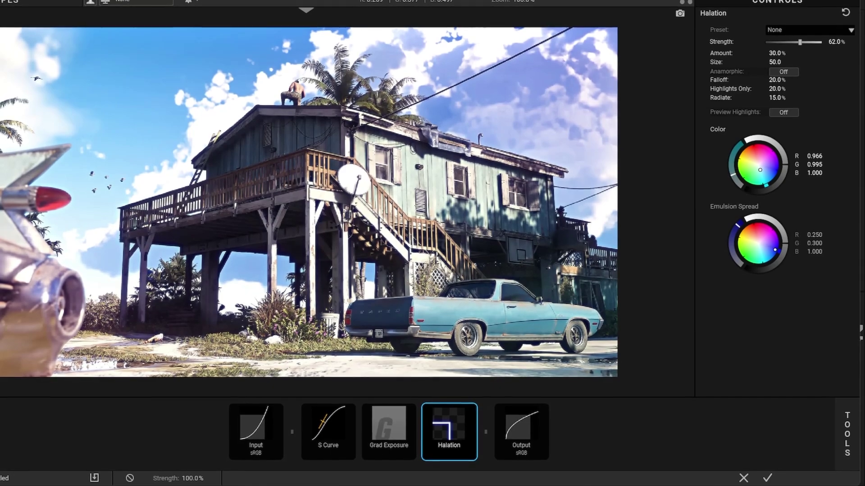
{"action": "left_click_drag", "start_coordinate": [775, 250], "coordinate": [761, 249]}
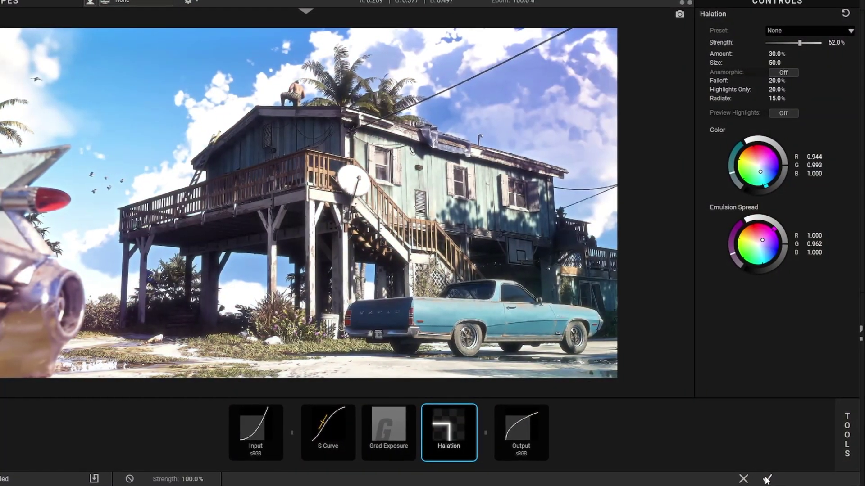
{"action": "left_click", "coordinate": [767, 480]}
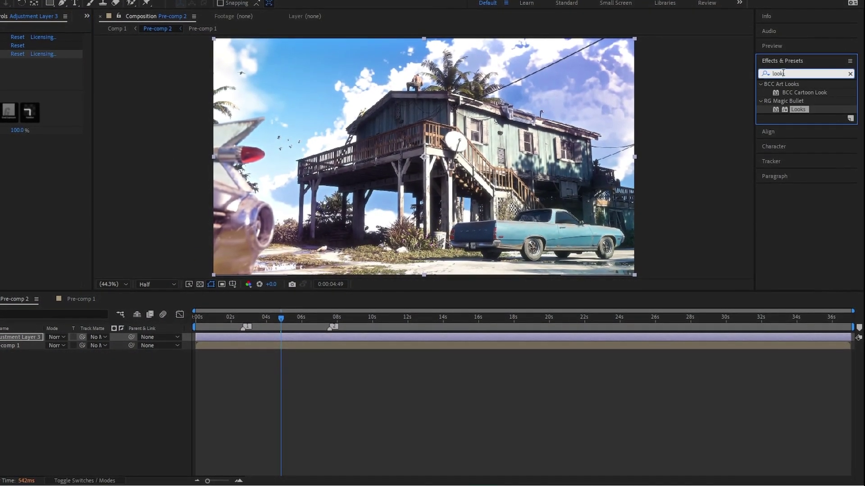
- Search the effects for "hue" and add the Hue/Saturation color correction effect to the adjustment layer
{"action": "double_click", "coordinate": [784, 73]}
{"action": "key", "text": "BackSpace"}
{"action": "type", "text": "hue"}
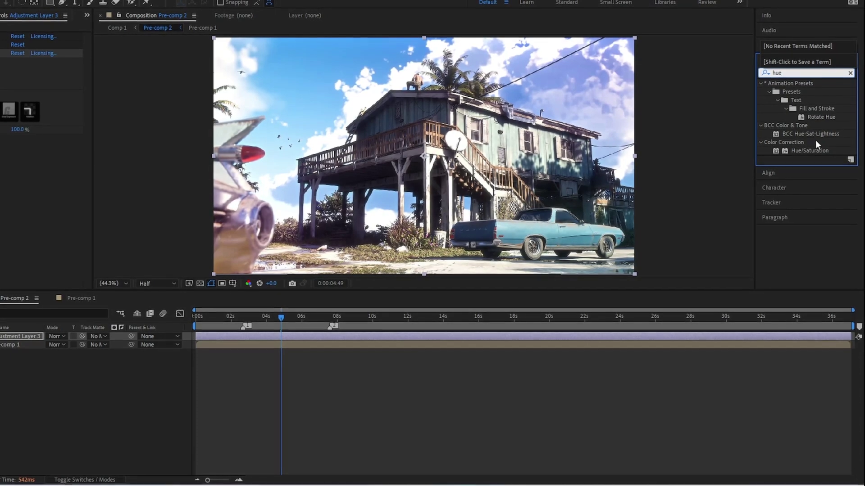
{"action": "left_click_drag", "start_coordinate": [809, 150], "coordinate": [642, 164]}
{"action": "left_click_drag", "start_coordinate": [0, 157], "coordinate": [3, 163]}
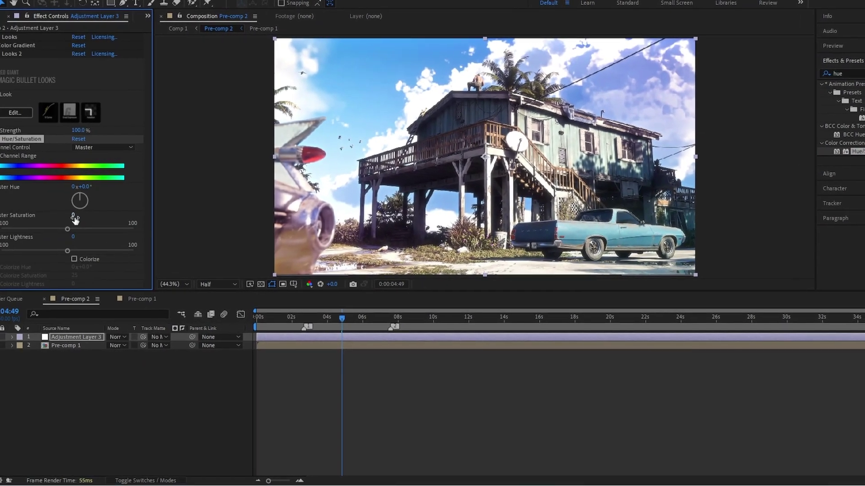
- Set Hue/Saturation's Master Saturation to -15 and Master Lightness to -8, and collapse the effect's settings
{"action": "left_click", "coordinate": [14, 219]}
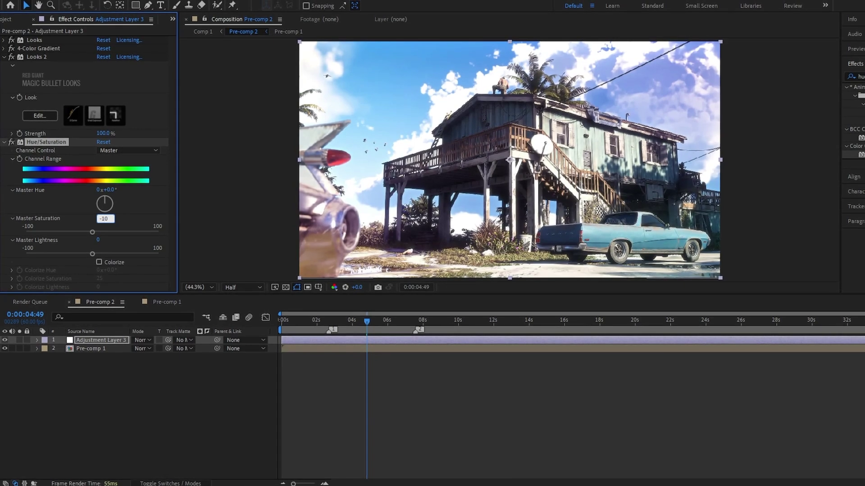
{"action": "type", "text": "-150"}
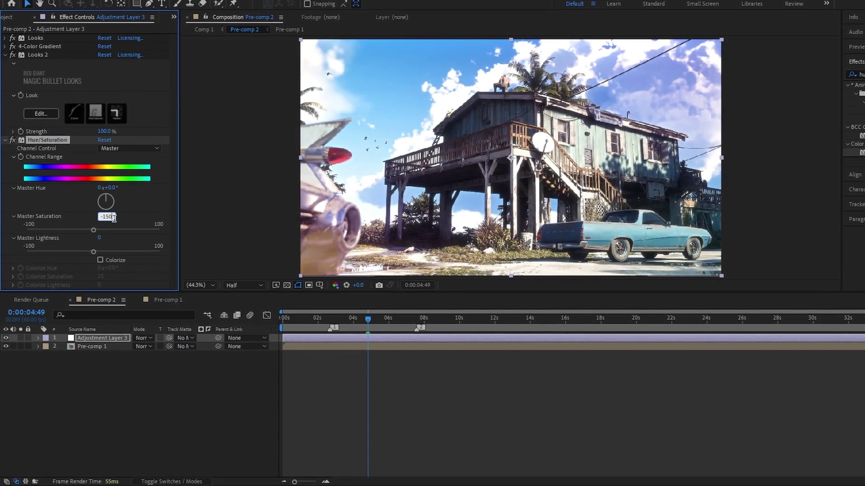
{"action": "key", "text": "BackSpace"}
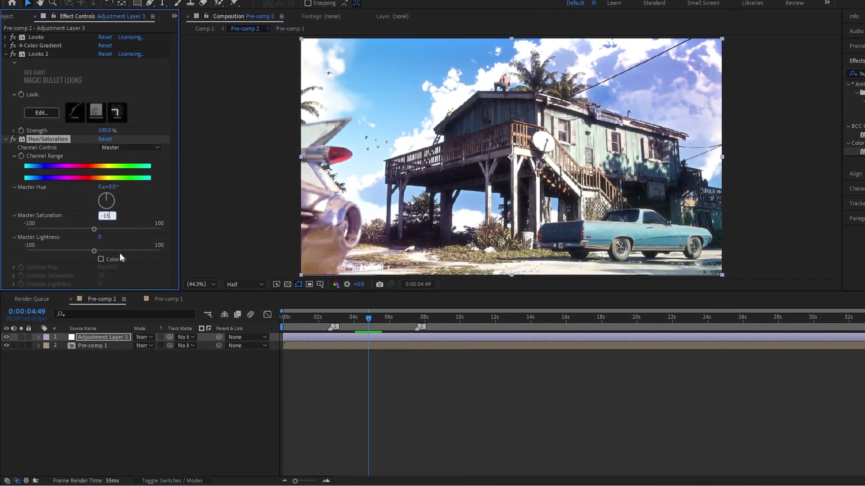
{"action": "left_click", "coordinate": [124, 246]}
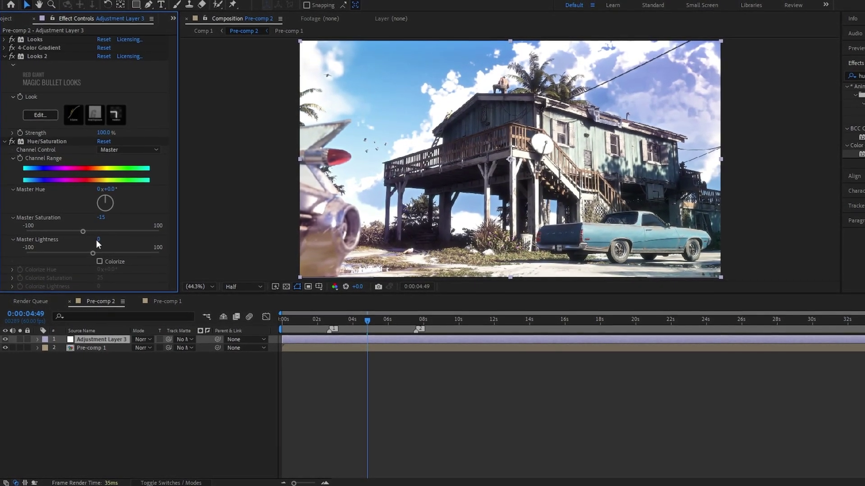
{"action": "left_click", "coordinate": [97, 238]}
{"action": "key", "text": "Return"}
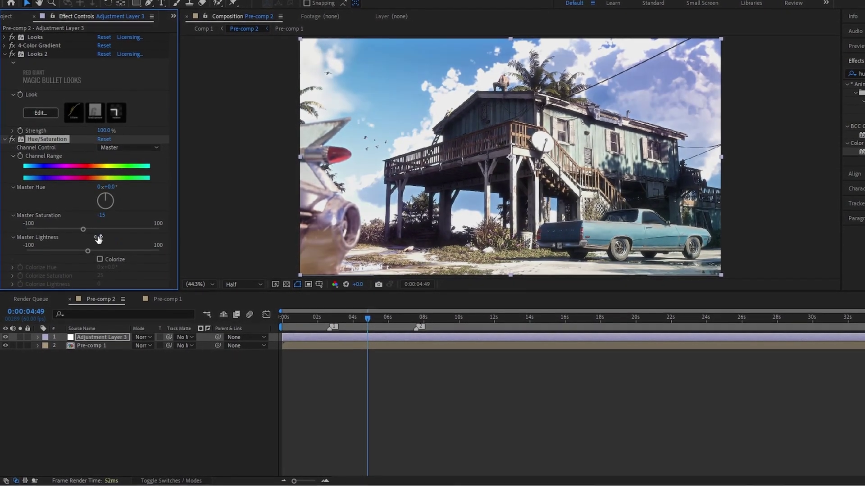
{"action": "left_click", "coordinate": [6, 142]}
- Search the effects for "expo" and add the Exposure color correction effect to the adjustment layer
{"action": "left_click", "coordinate": [858, 76]}
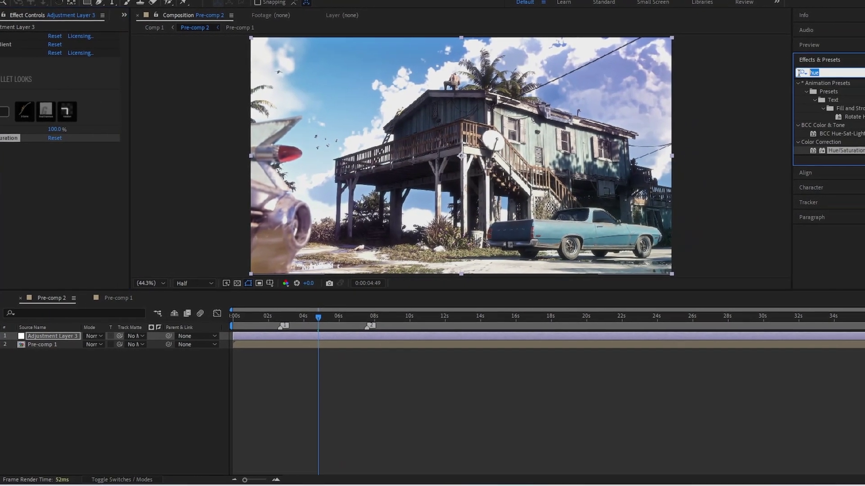
{"action": "type", "text": "ex"}
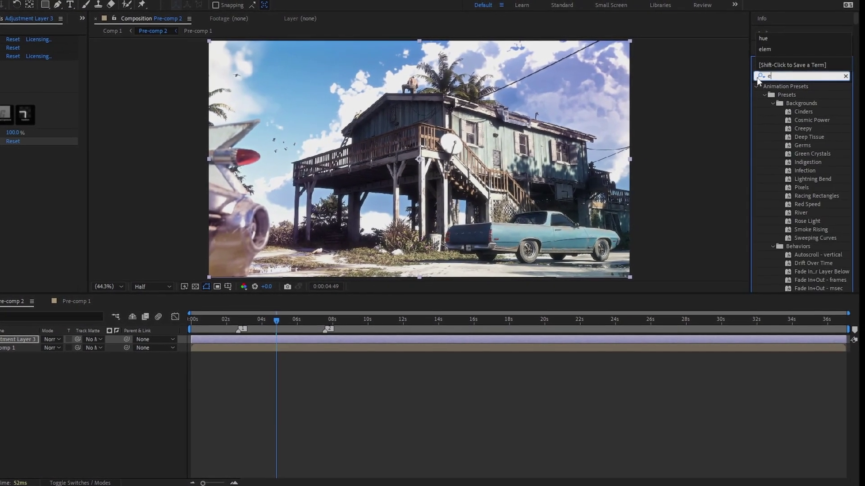
{"action": "type", "text": "po"}
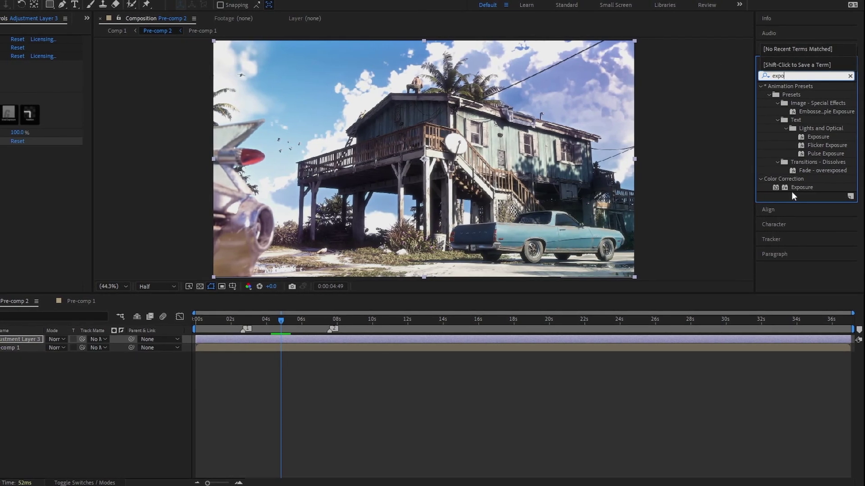
{"action": "left_click_drag", "start_coordinate": [790, 187], "coordinate": [20, 161]}
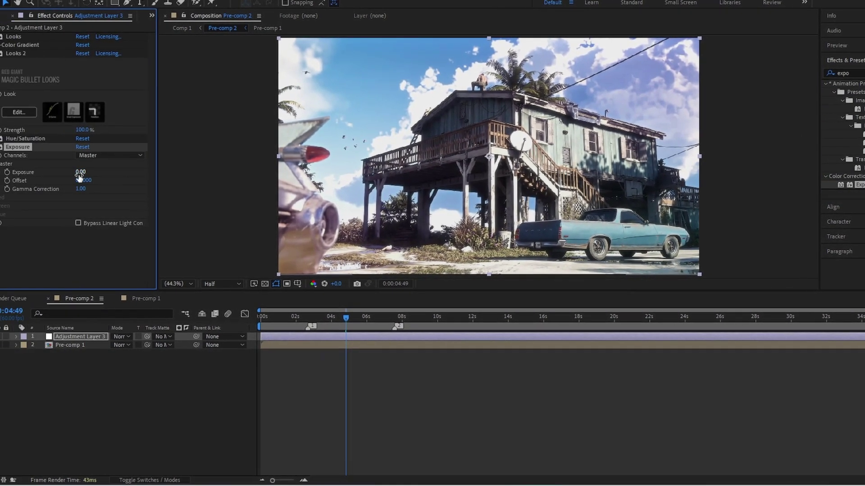
- Set the Exposure effect's master exposure to 0.20, collapse the Exposure and Looks 2 settings, and deselect the layer
{"action": "left_click", "coordinate": [96, 173]}
{"action": "type", "text": "0"}
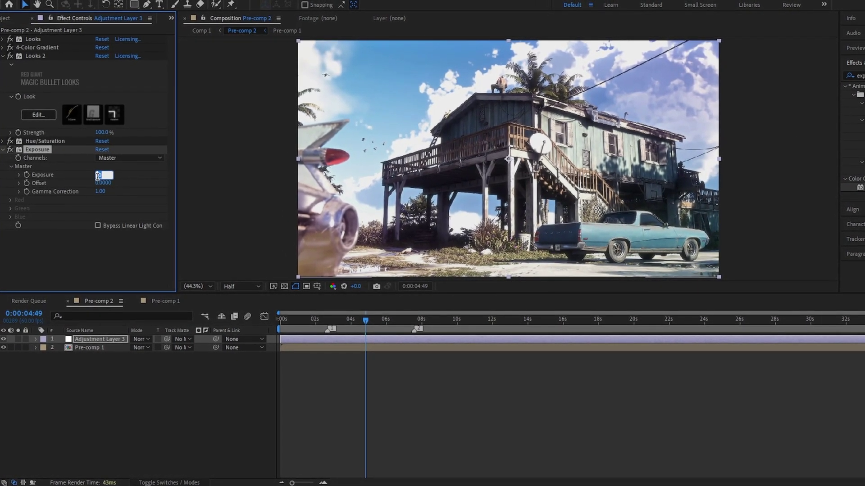
{"action": "type", "text": ".2"}
{"action": "key", "text": "Return"}
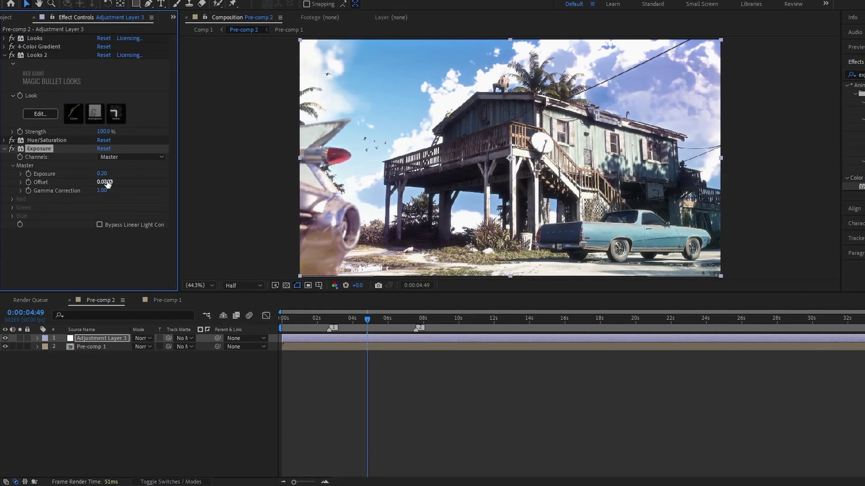
{"action": "left_click", "coordinate": [6, 147]}
{"action": "left_click", "coordinate": [3, 56]}
{"action": "left_click", "coordinate": [126, 405]}
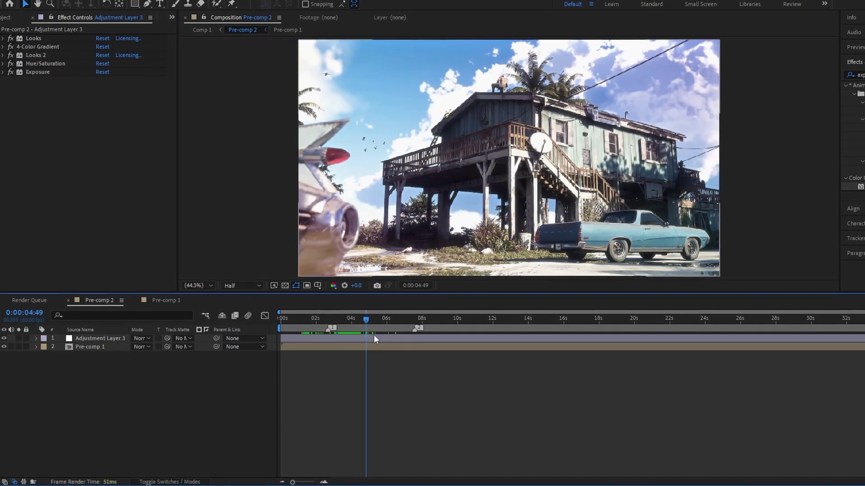
- Scrub through the timeline to review the color grade across the different shots
{"action": "left_click", "coordinate": [334, 328]}
{"action": "left_click_drag", "start_coordinate": [333, 328], "coordinate": [313, 324]}
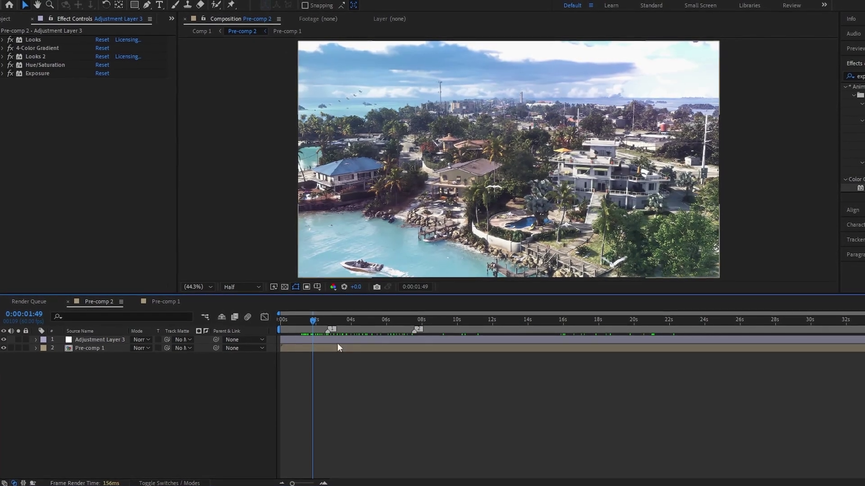
{"action": "left_click_drag", "start_coordinate": [408, 324], "coordinate": [358, 325]}
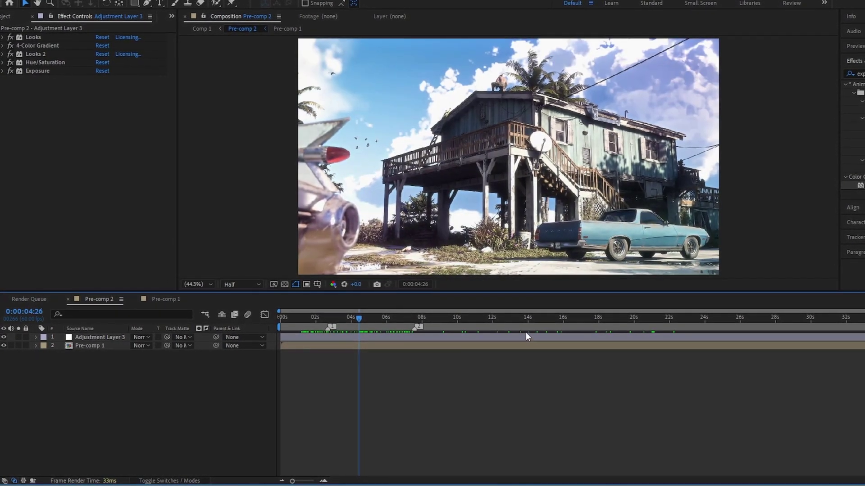
{"action": "left_click_drag", "start_coordinate": [529, 321], "coordinate": [675, 325]}
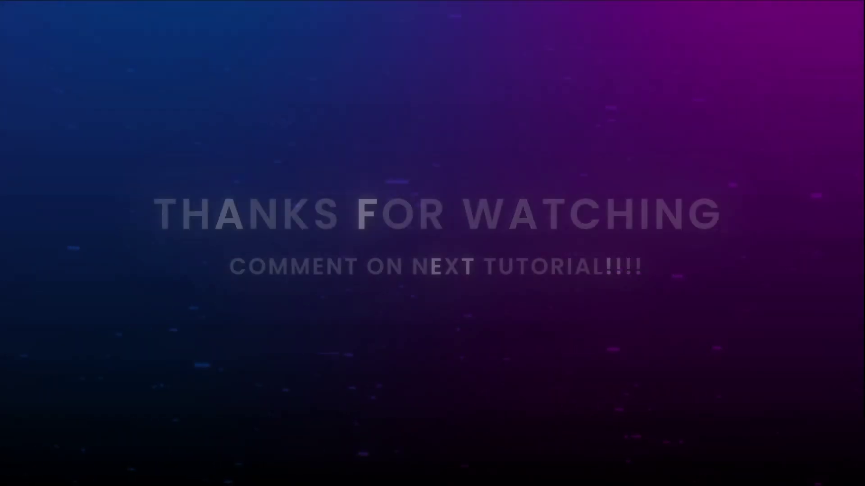